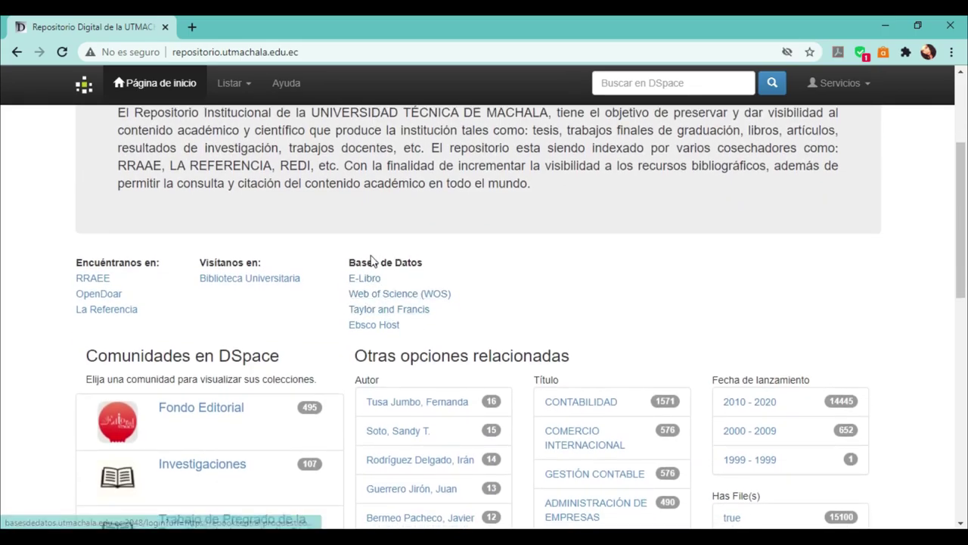
Sign in to EZproxy UTMACH with the university login and password to reach Web of Science.
{"action": "left_click", "coordinate": [386, 294]}
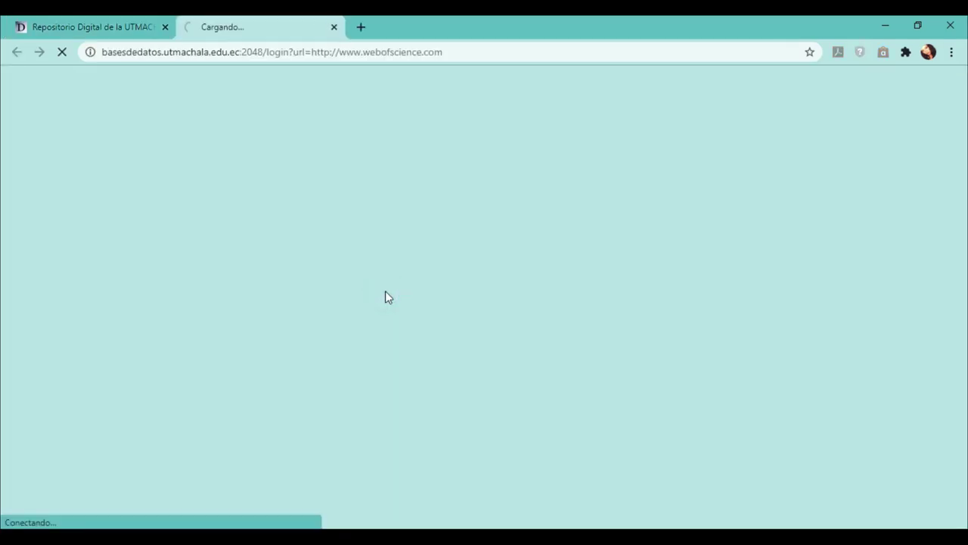
{"action": "left_click", "coordinate": [466, 375]}
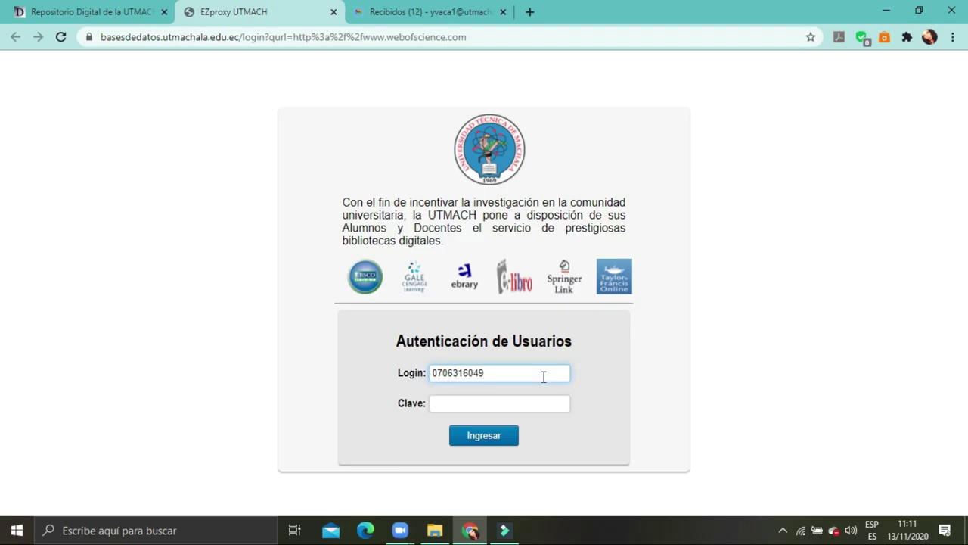
{"action": "key", "text": "Tab"}
{"action": "type", "text": "********"}
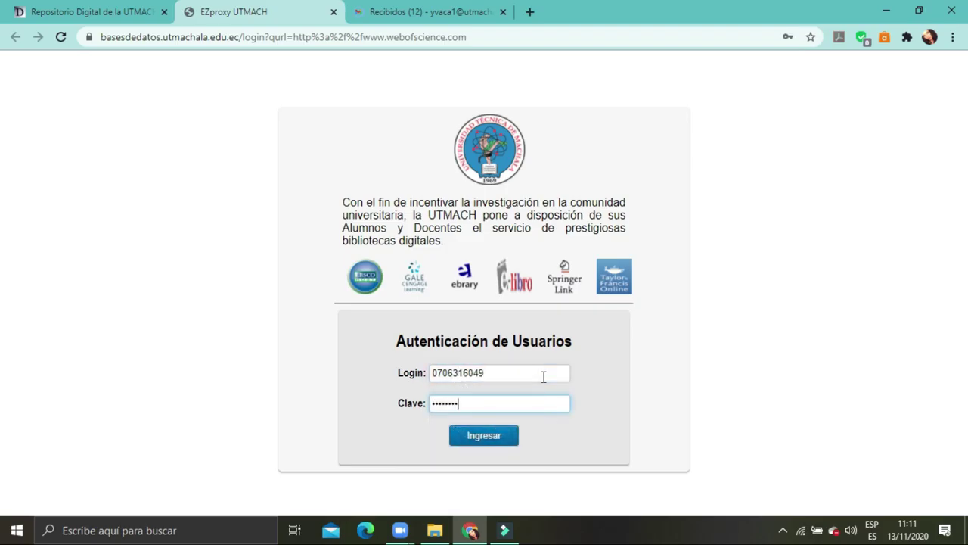
{"action": "key", "text": "Return"}
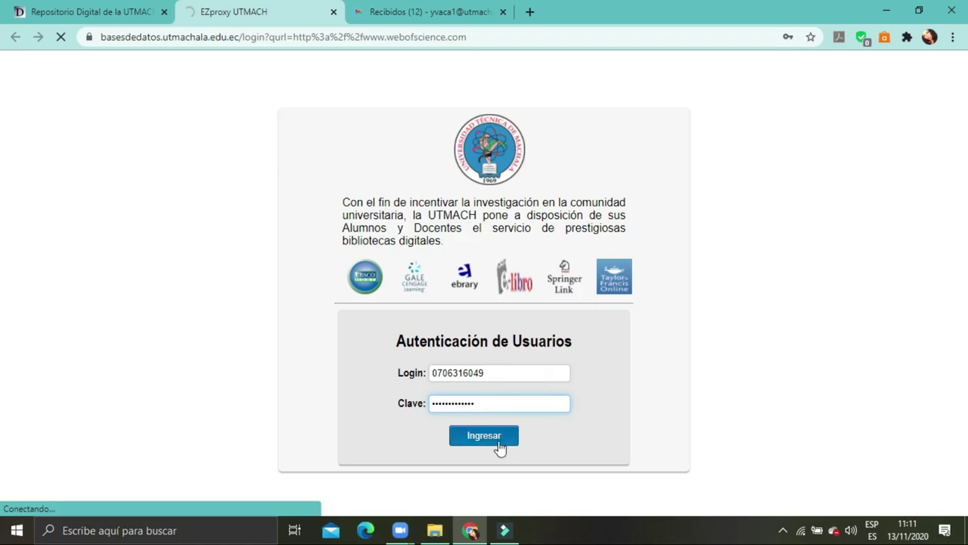
{"action": "left_click", "coordinate": [498, 442]}
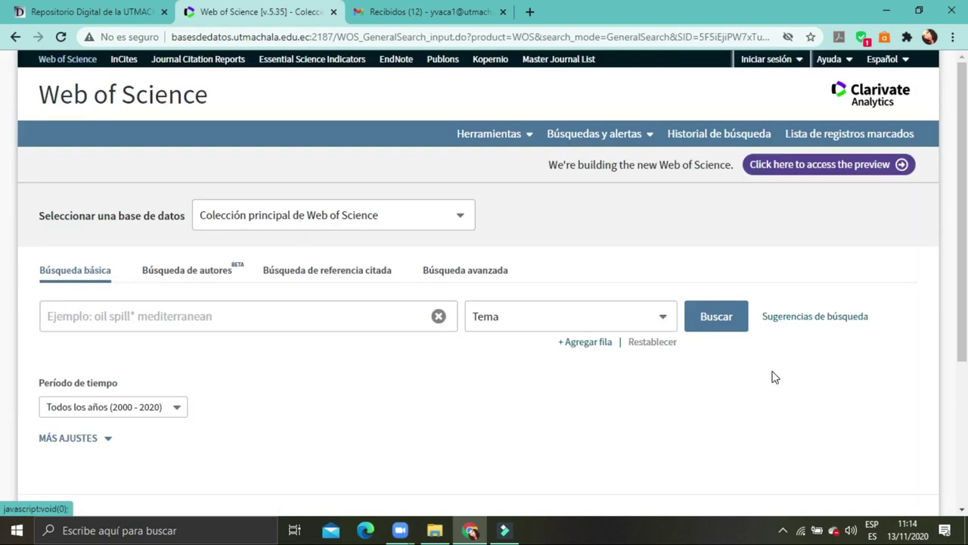
Start a new Web of Science registration, entering and confirming the university e-mail address.
{"action": "left_click", "coordinate": [783, 64]}
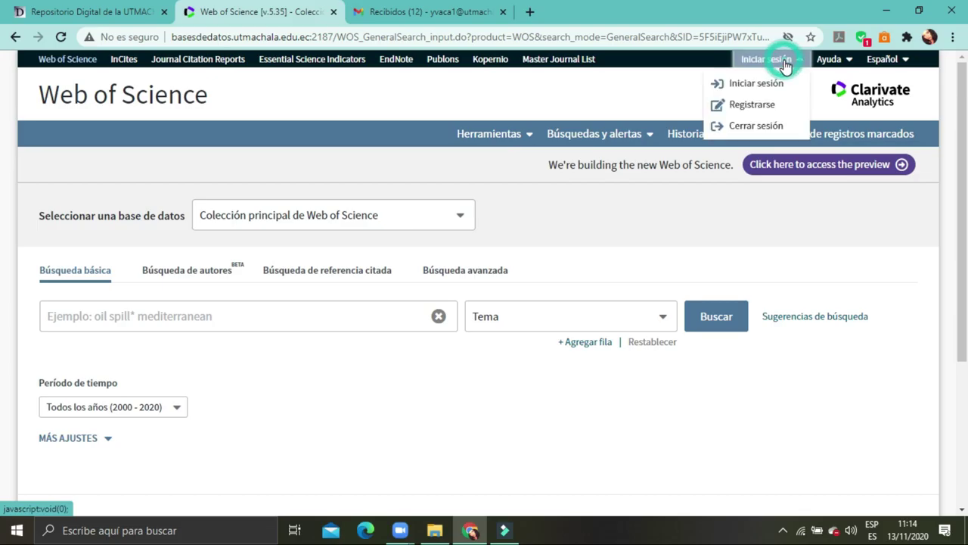
{"action": "left_click", "coordinate": [774, 105]}
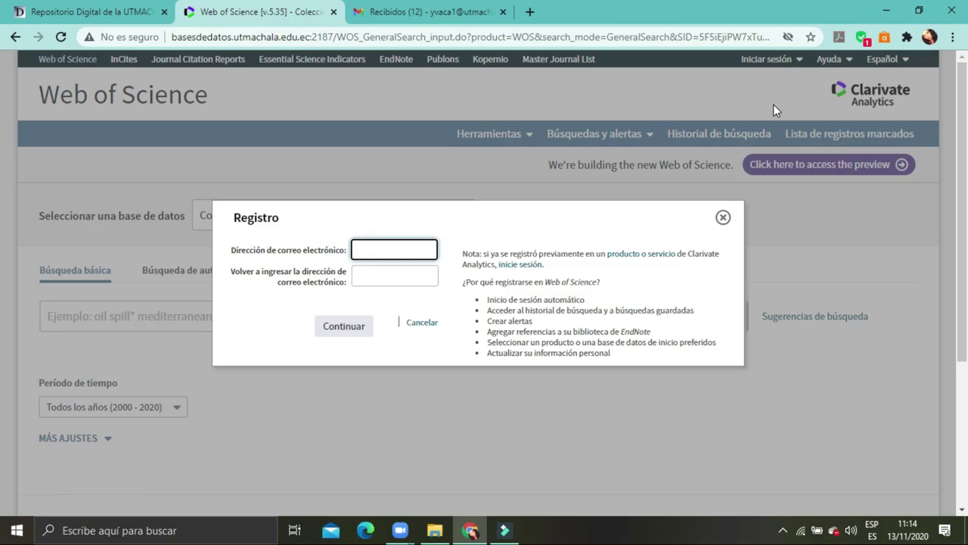
{"action": "left_click", "coordinate": [388, 250]}
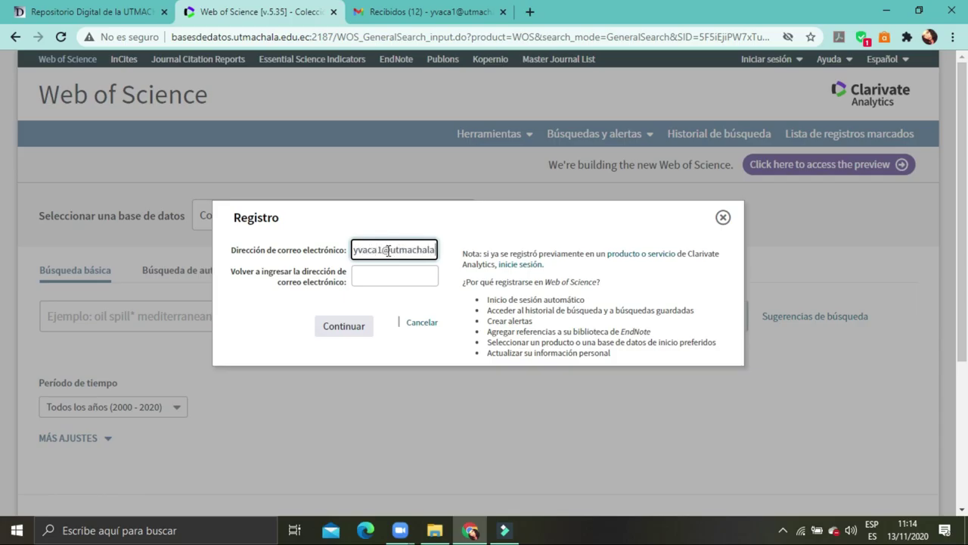
{"action": "key", "text": "ctrl+a"}
{"action": "key", "text": "ctrl+c"}
{"action": "left_click", "coordinate": [388, 273]}
{"action": "key", "text": "ctrl+v"}
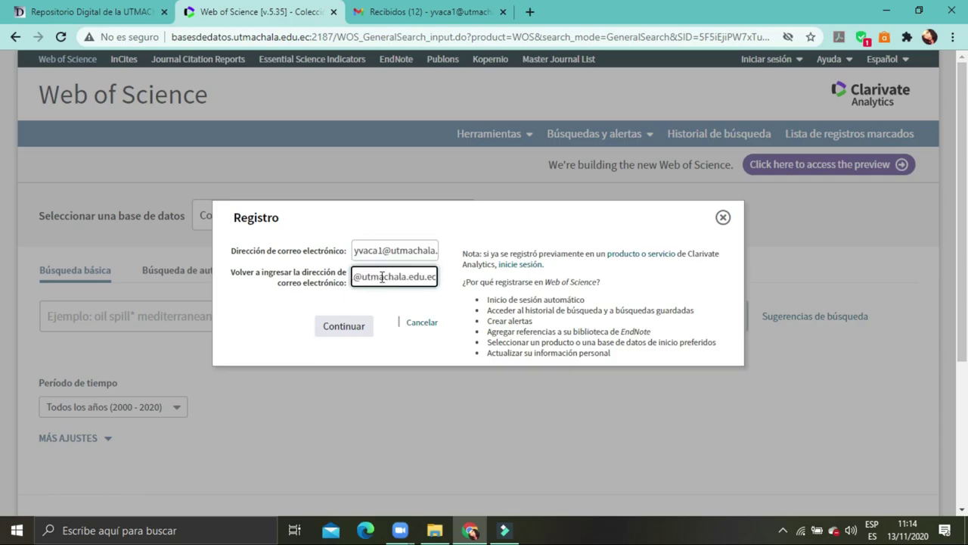
{"action": "left_click", "coordinate": [377, 314]}
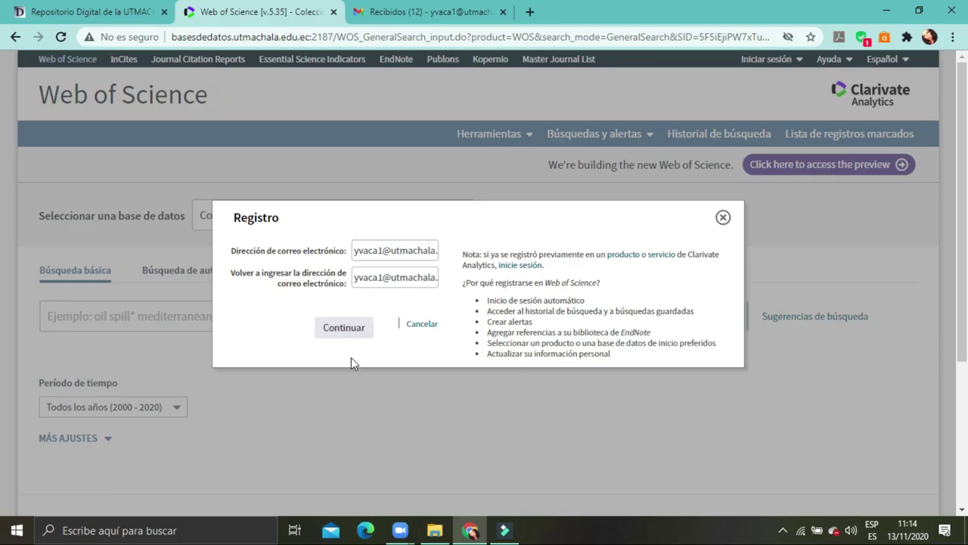
{"action": "left_click", "coordinate": [353, 331]}
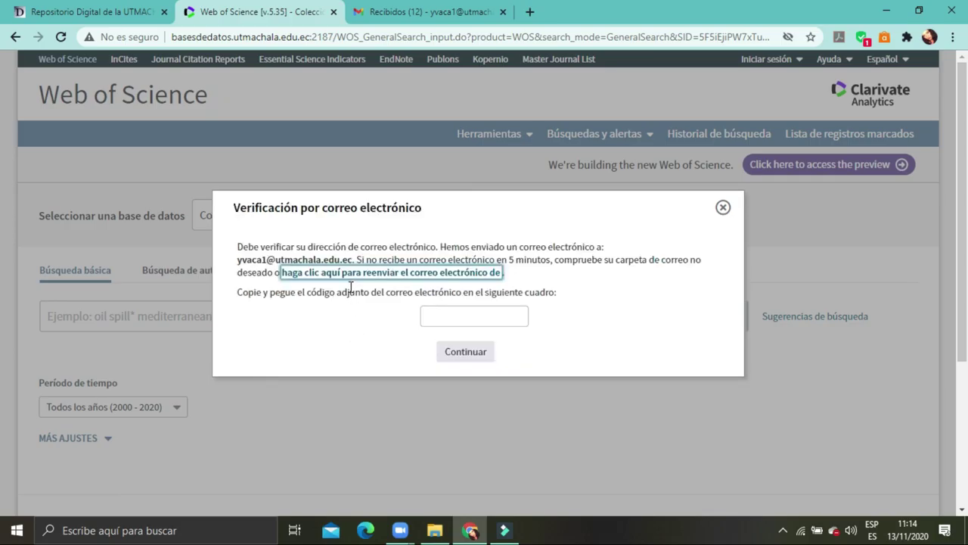
Copy the verification code from the Gmail message and confirm it in the registration dialog.
{"action": "left_click", "coordinate": [417, 9]}
{"action": "double_click", "coordinate": [580, 320]}
{"action": "key", "text": "ctrl+c"}
{"action": "left_click", "coordinate": [257, 11]}
{"action": "left_click", "coordinate": [486, 315]}
{"action": "key", "text": "ctrl+v"}
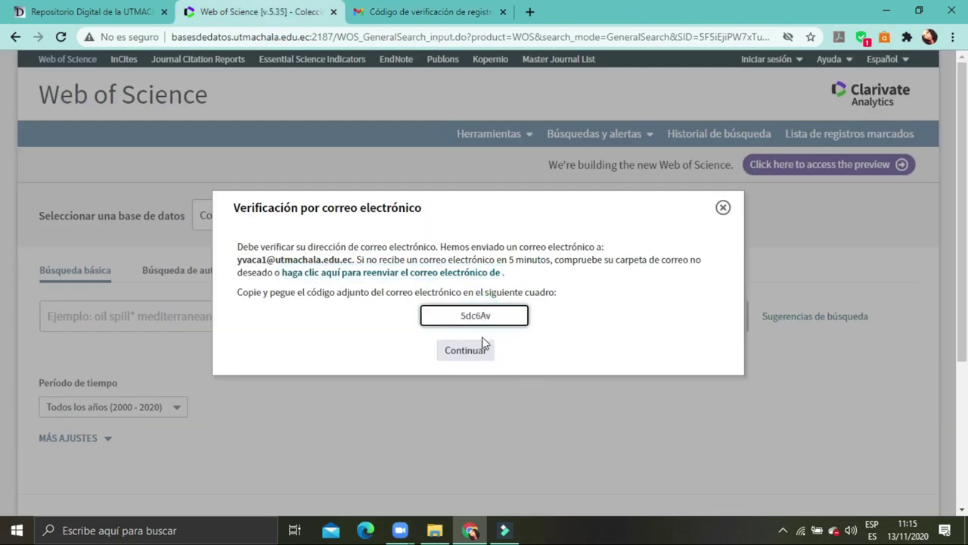
{"action": "left_click", "coordinate": [467, 350]}
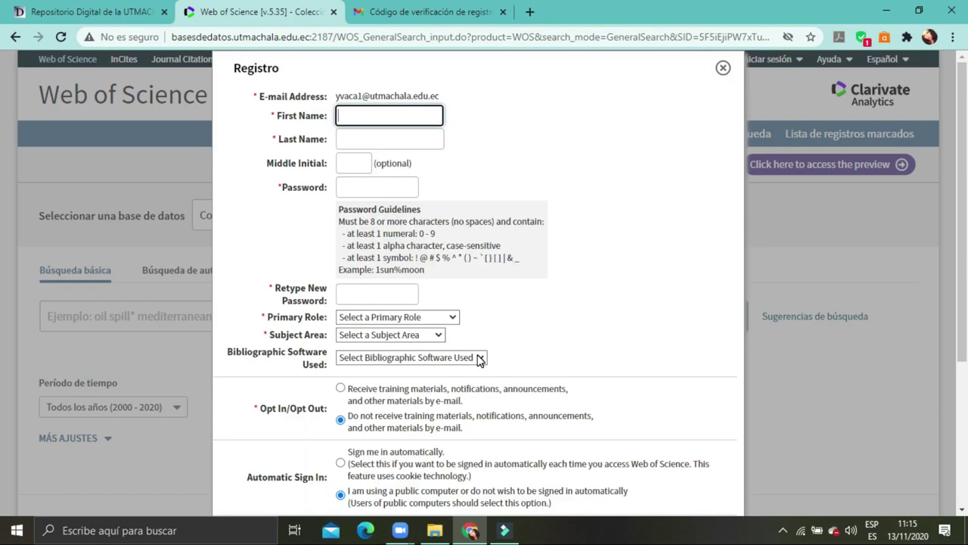
Complete the registration form with password, no automatic sign-in, and terms accepted, then close the confirmation.
{"action": "scroll", "coordinate": [479, 360], "scroll_direction": "down", "scroll_amount": 3}
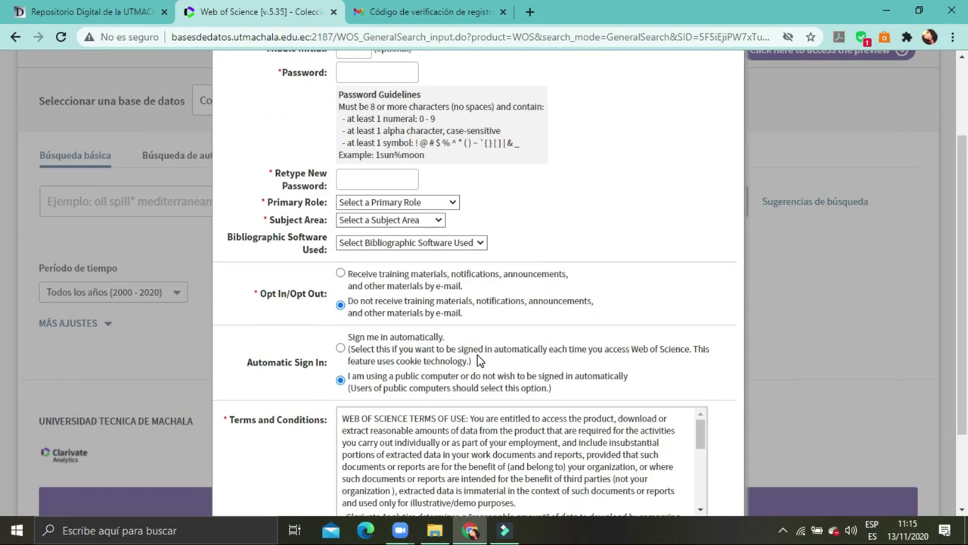
{"action": "scroll", "coordinate": [478, 360], "scroll_direction": "up", "scroll_amount": 3}
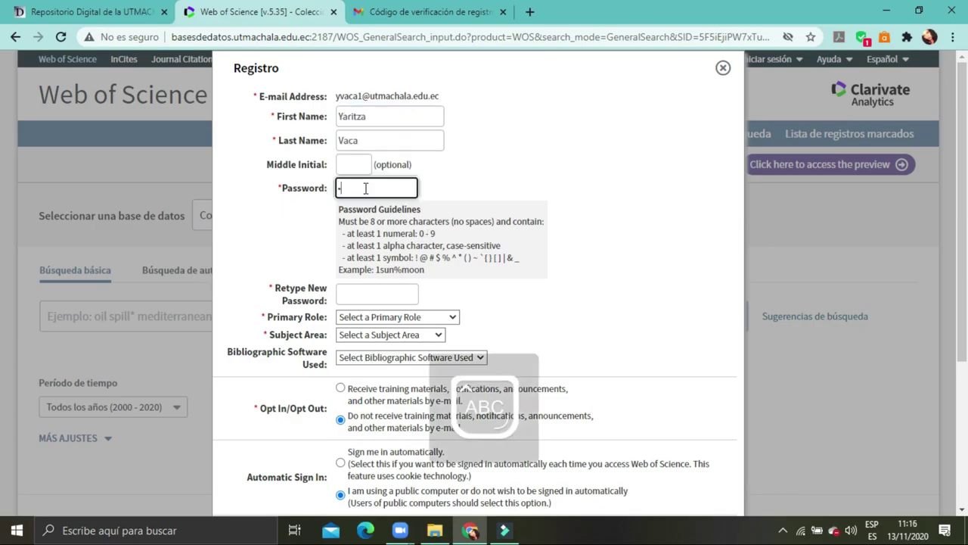
{"action": "type", "text": "****"}
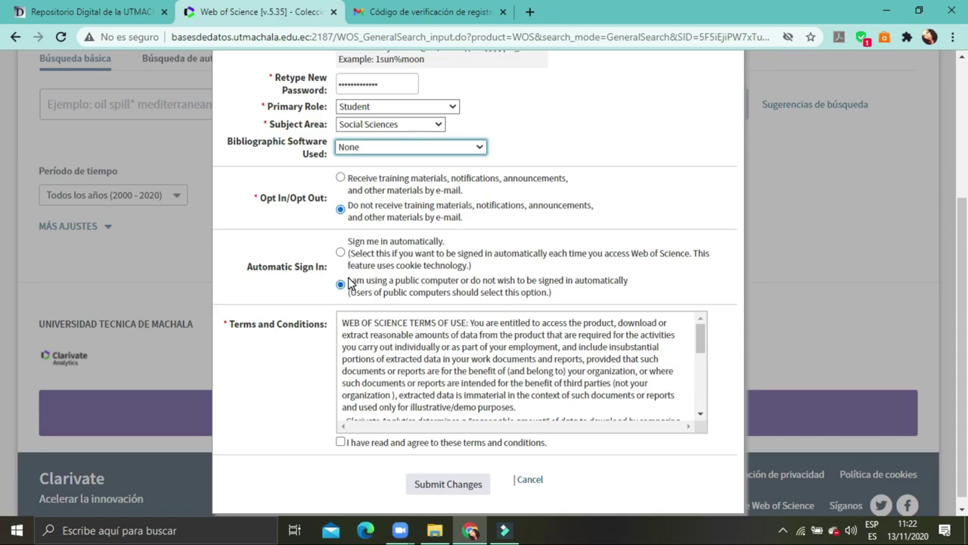
{"action": "left_click", "coordinate": [341, 284]}
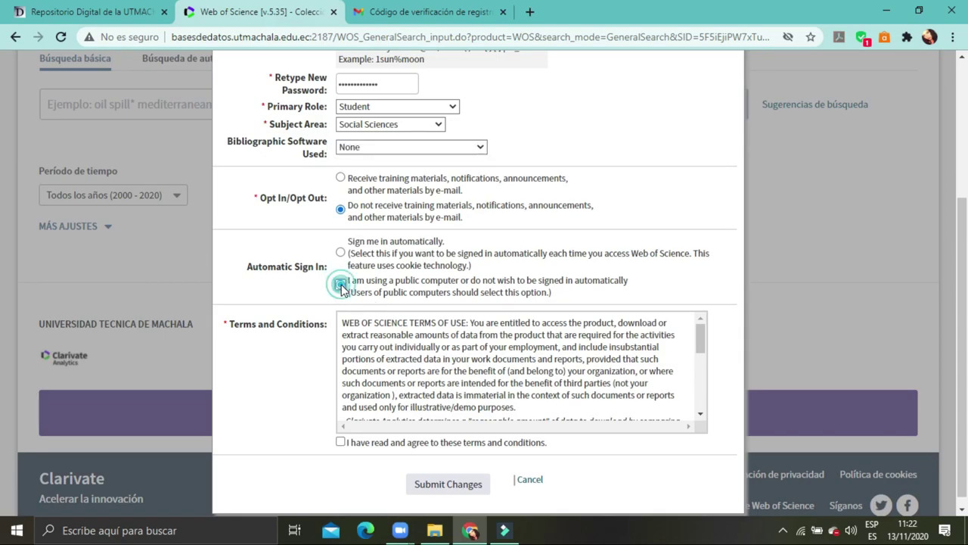
{"action": "scroll", "coordinate": [379, 280], "scroll_direction": "down", "scroll_amount": 1}
{"action": "left_click", "coordinate": [370, 432]}
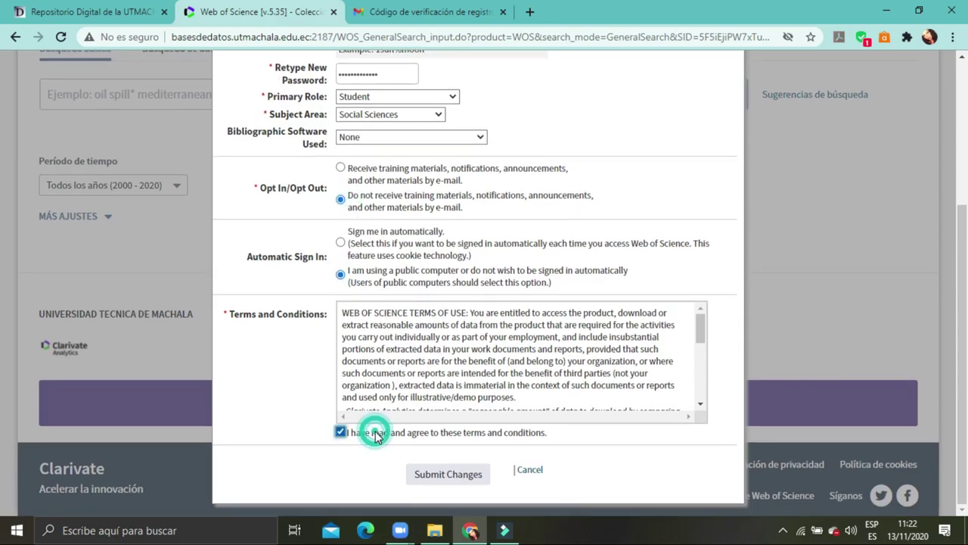
{"action": "left_click", "coordinate": [449, 474]}
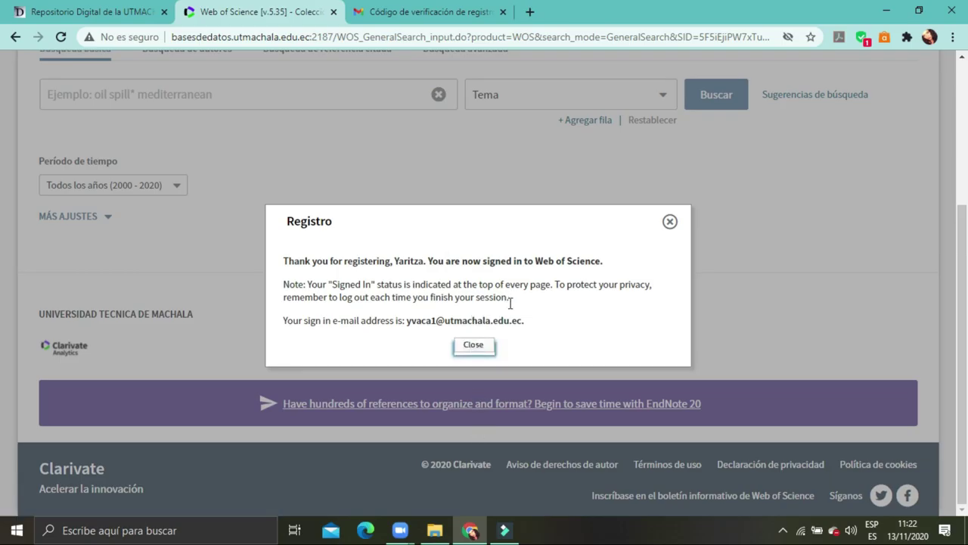
{"action": "left_click", "coordinate": [481, 349]}
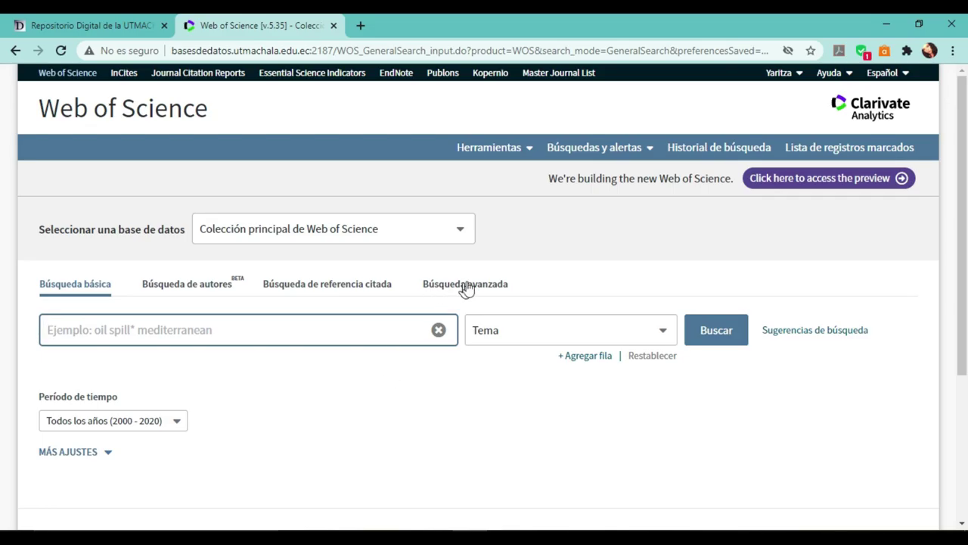
{"action": "key", "text": "ctrl+plus"}
{"action": "key", "text": "ctrl+plus"}
{"action": "key", "text": "ctrl+plus"}
{"action": "scroll", "coordinate": [522, 249], "scroll_direction": "down", "scroll_amount": 1}
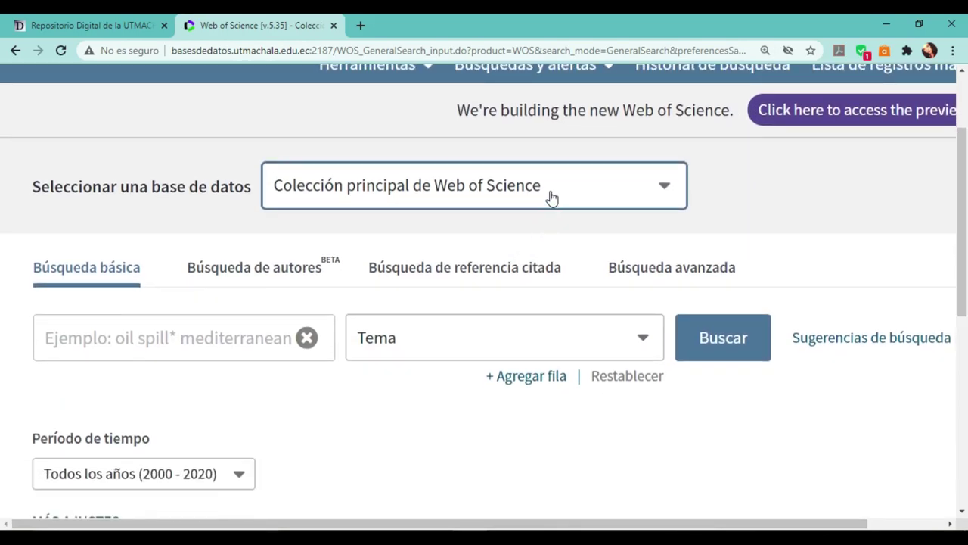
{"action": "left_click", "coordinate": [552, 196]}
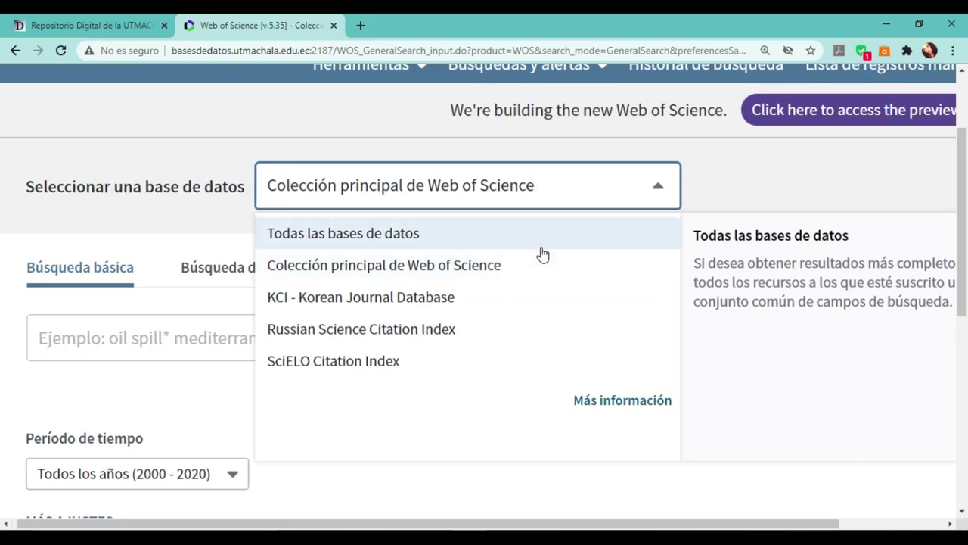
{"action": "scroll", "coordinate": [542, 253], "scroll_direction": "right", "scroll_amount": 3}
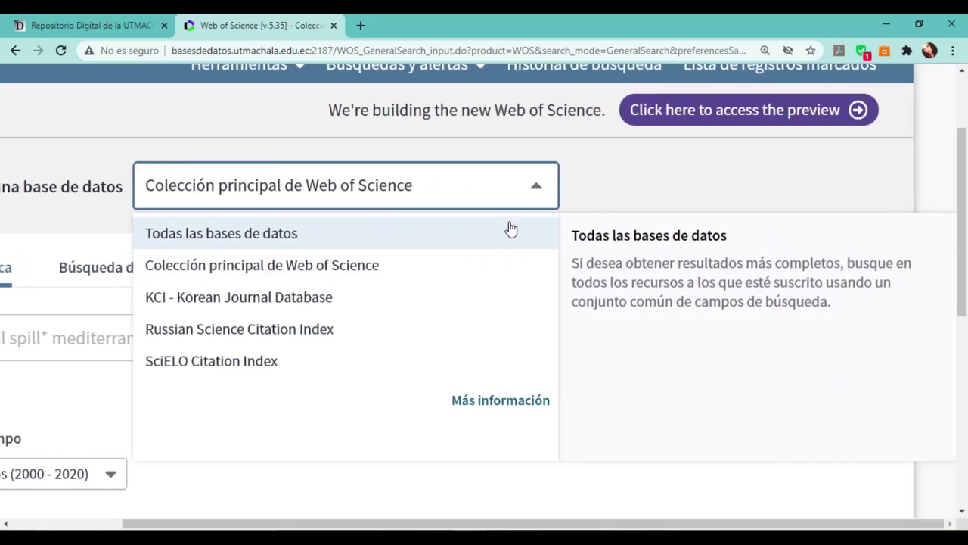
{"action": "left_click", "coordinate": [487, 234]}
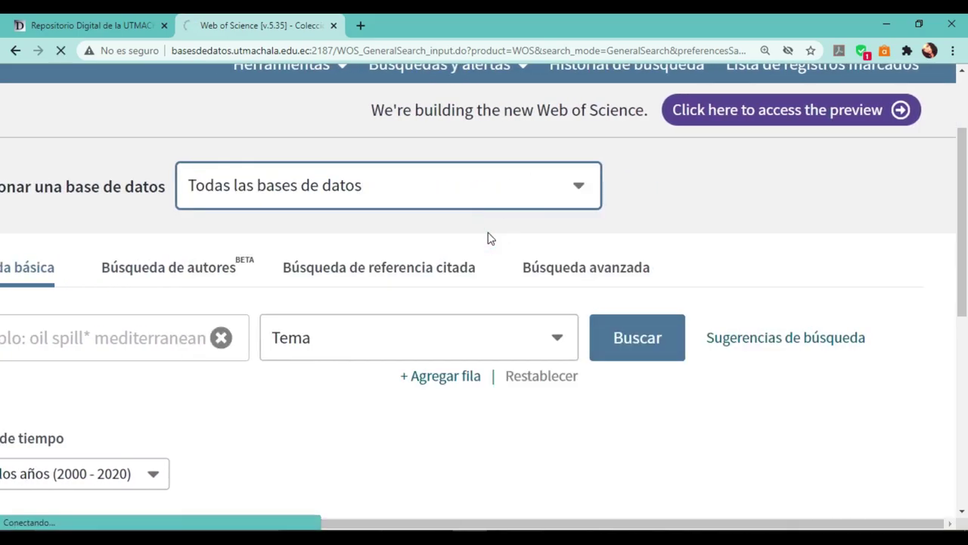
{"action": "left_click", "coordinate": [484, 276]}
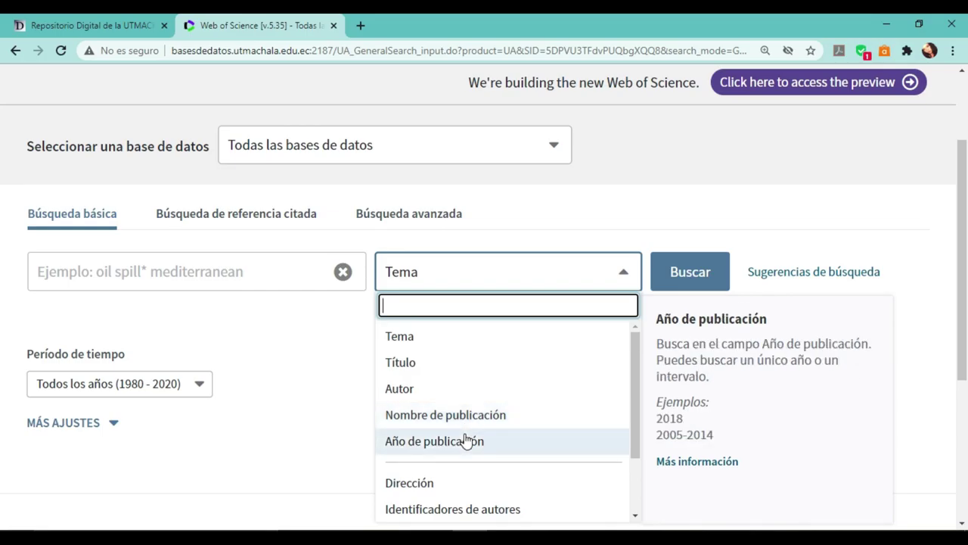
{"action": "left_click_drag", "start_coordinate": [632, 398], "coordinate": [639, 471]}
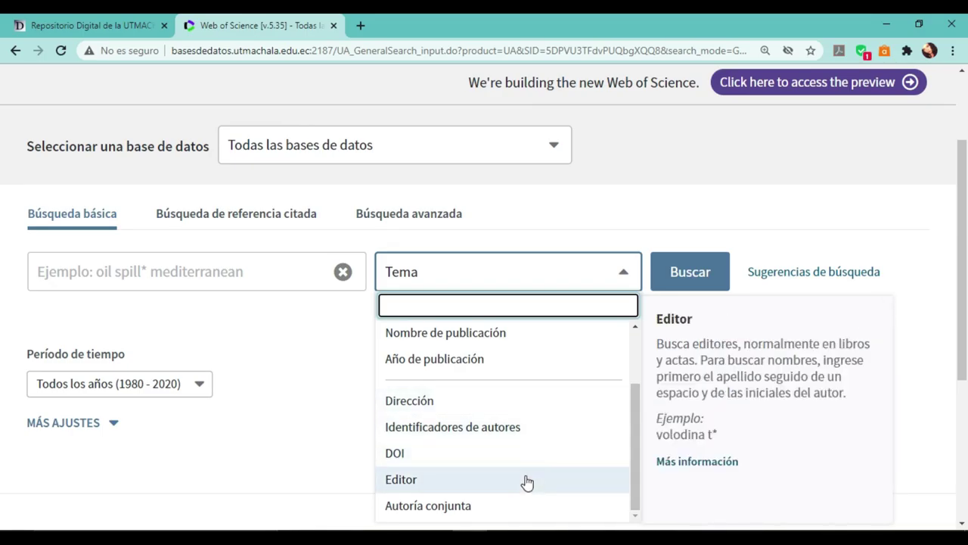
{"action": "key", "text": "Tab"}
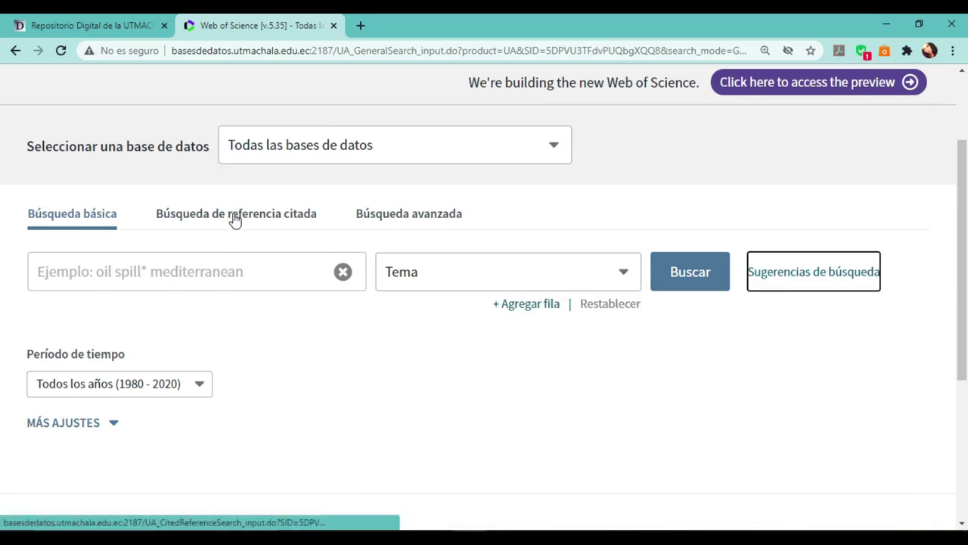
Open the cited reference search and look over its form.
{"action": "left_click", "coordinate": [235, 218]}
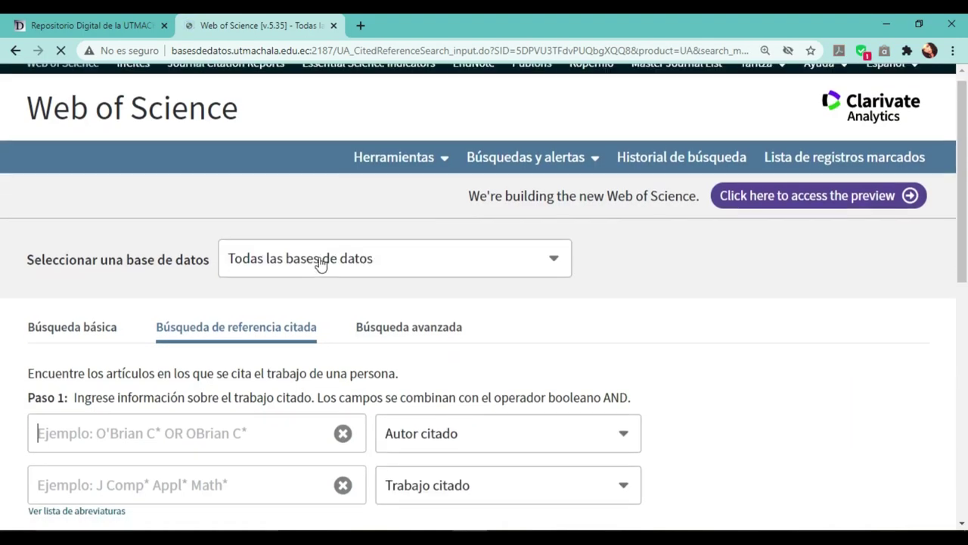
{"action": "scroll", "coordinate": [320, 270], "scroll_direction": "down", "scroll_amount": 2}
{"action": "scroll", "coordinate": [320, 282], "scroll_direction": "down", "scroll_amount": 1}
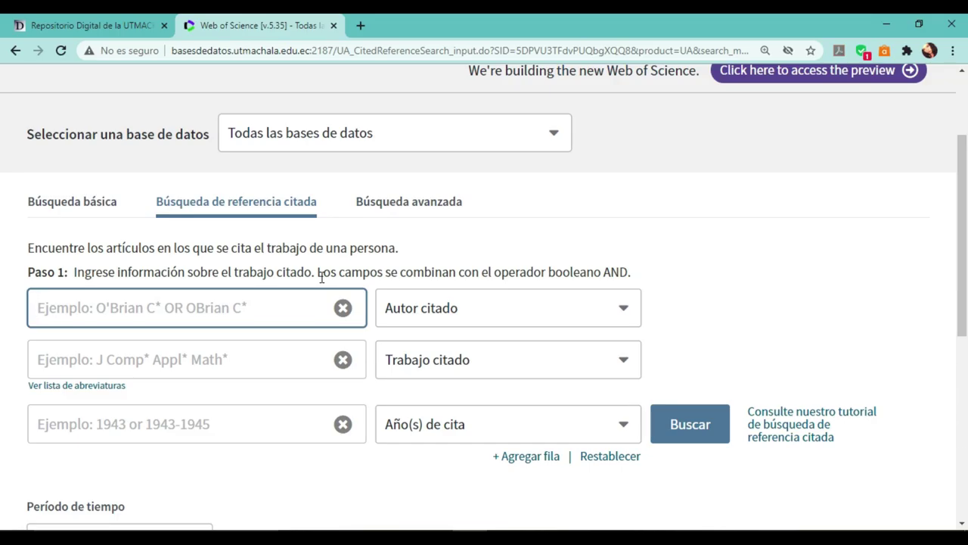
{"action": "scroll", "coordinate": [438, 350], "scroll_direction": "up", "scroll_amount": 1}
Browse the Autor citado field options without changing them, then switch to Búsqueda avanzada.
{"action": "left_click", "coordinate": [443, 350]}
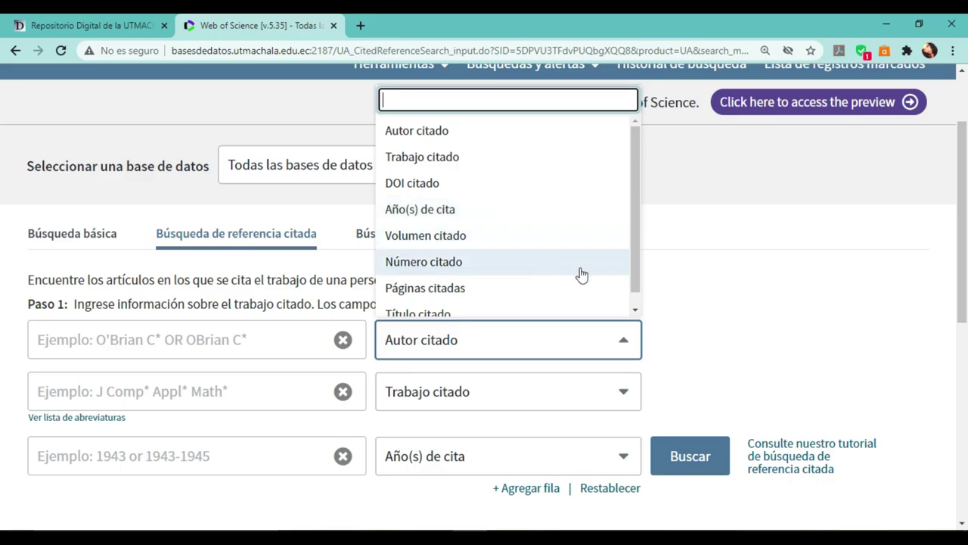
{"action": "left_click_drag", "start_coordinate": [639, 265], "coordinate": [639, 299]}
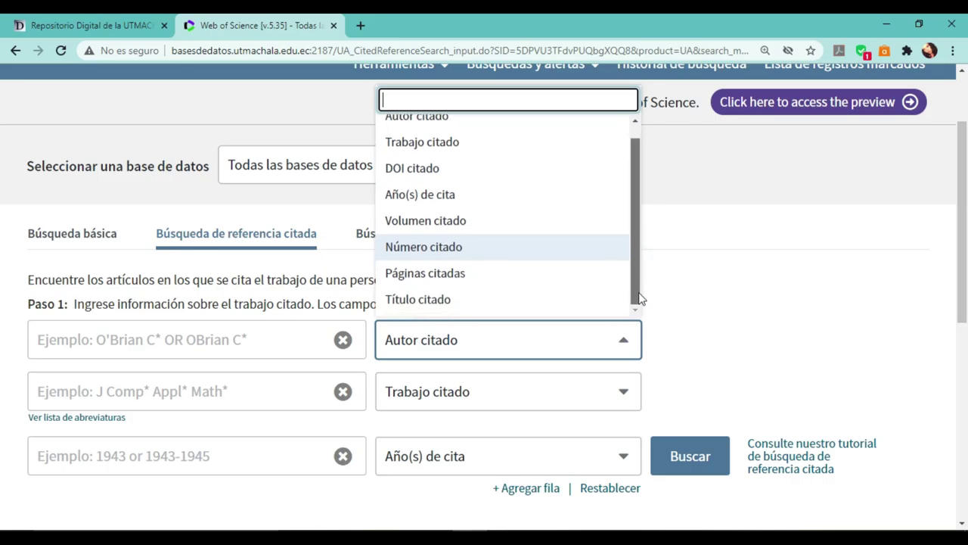
{"action": "left_click", "coordinate": [586, 427]}
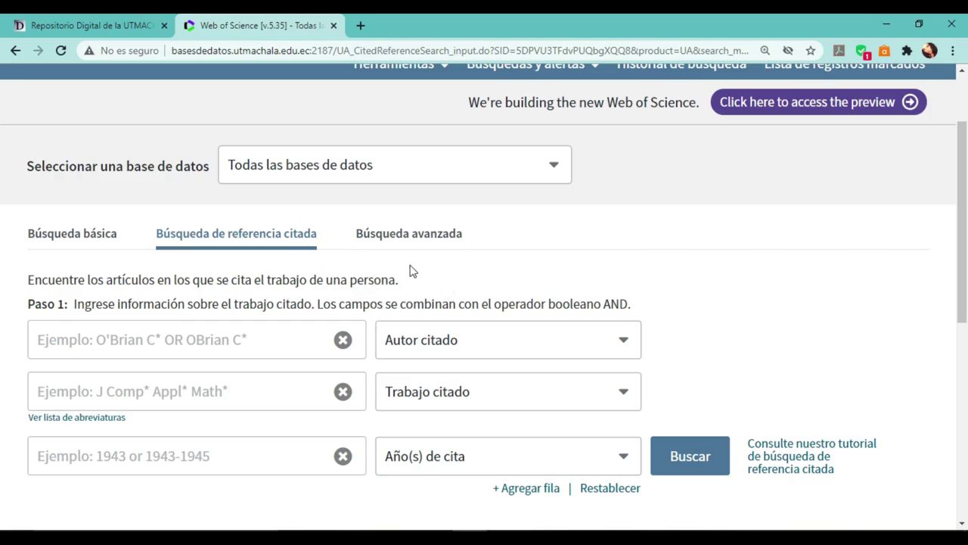
{"action": "left_click", "coordinate": [425, 236]}
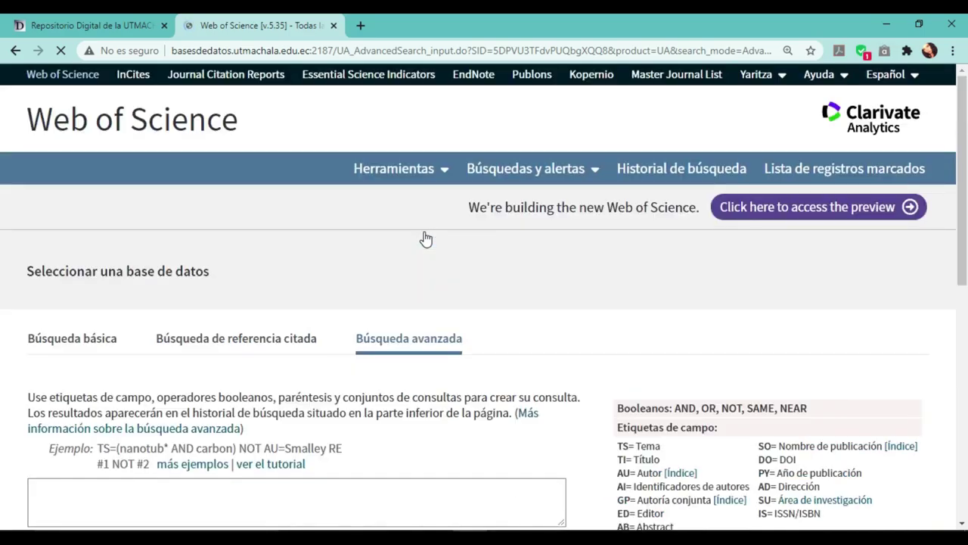
Type the example query TS = (TEMA DEL ARTÍCULO) in capitals into the advanced search box.
{"action": "scroll", "coordinate": [383, 378], "scroll_direction": "down", "scroll_amount": 1}
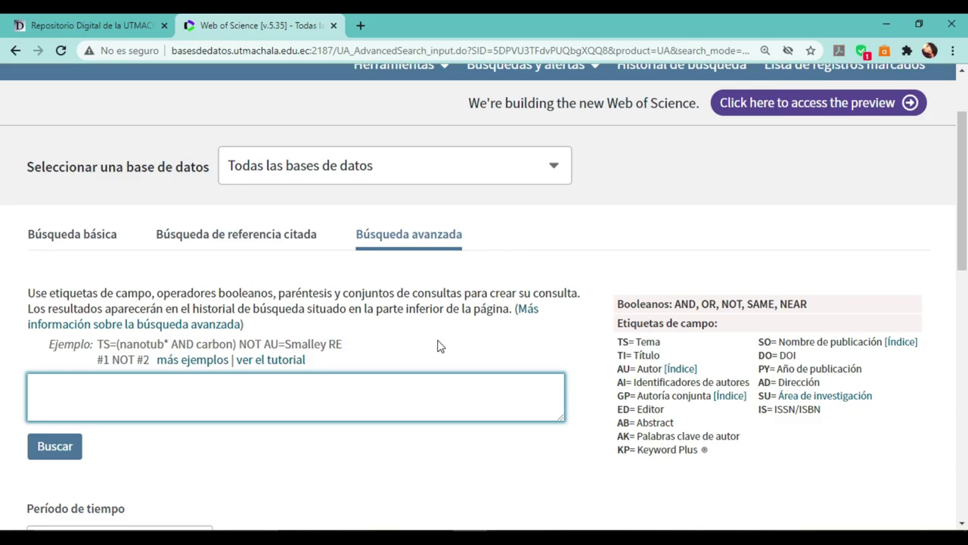
{"action": "scroll", "coordinate": [441, 346], "scroll_direction": "right", "scroll_amount": 5}
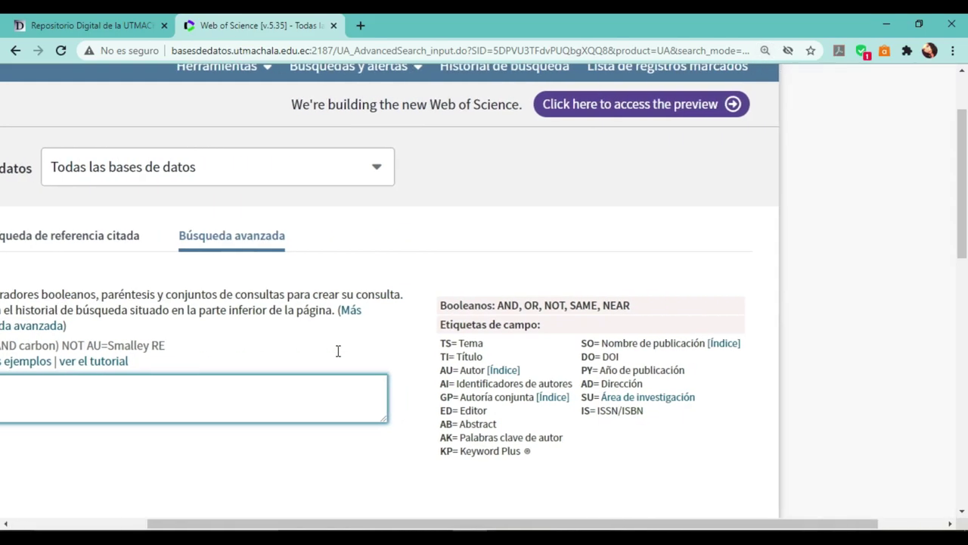
{"action": "scroll", "coordinate": [338, 357], "scroll_direction": "down", "scroll_amount": 1}
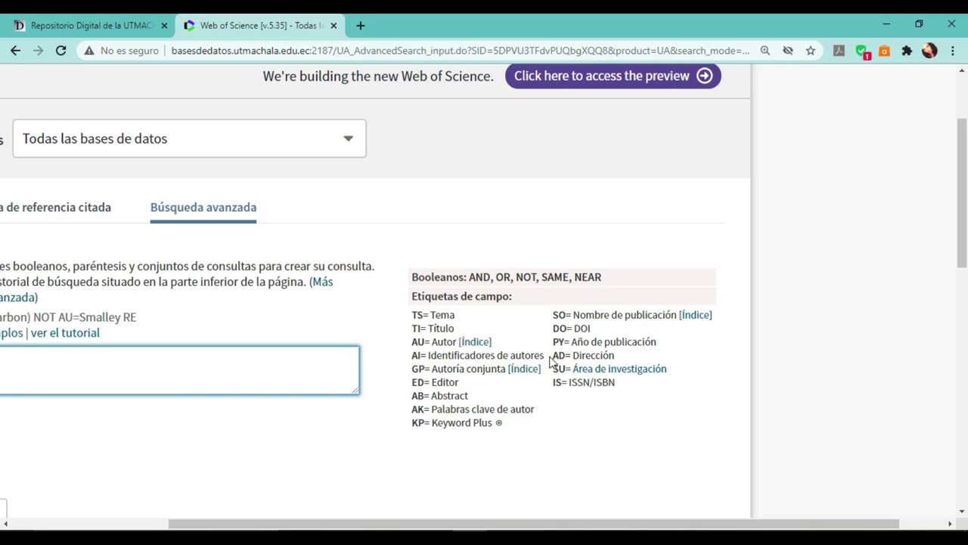
{"action": "scroll", "coordinate": [279, 404], "scroll_direction": "left", "scroll_amount": 5}
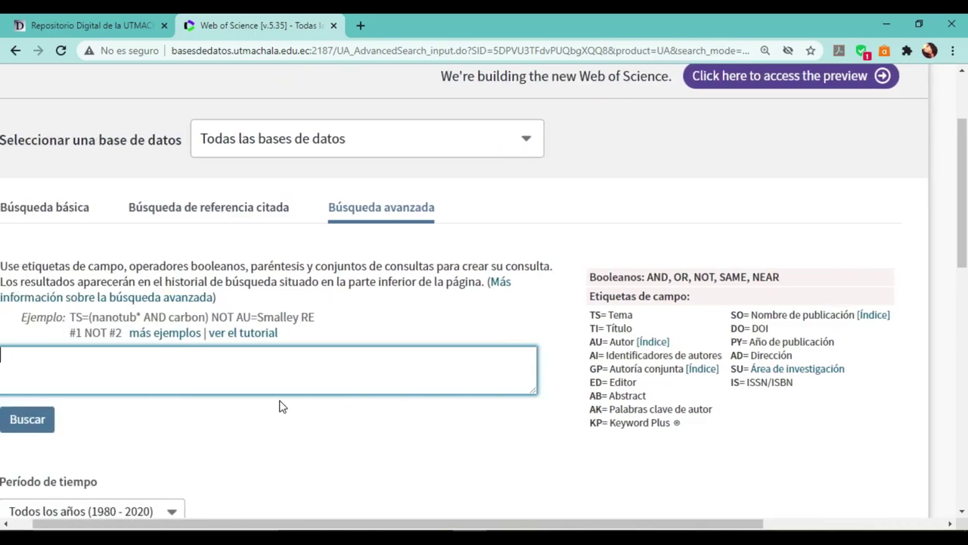
{"action": "key", "text": "Caps_Lock"}
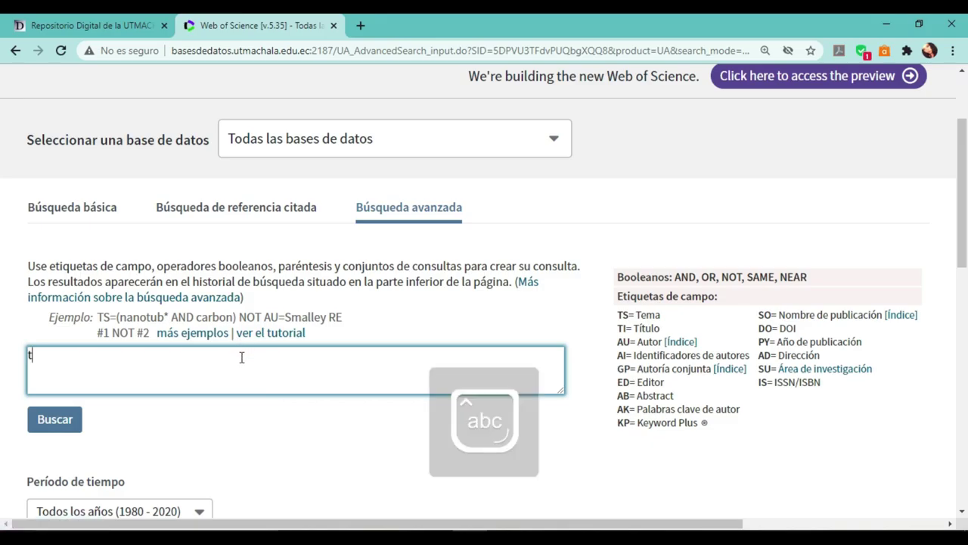
{"action": "type", "text": "TS"}
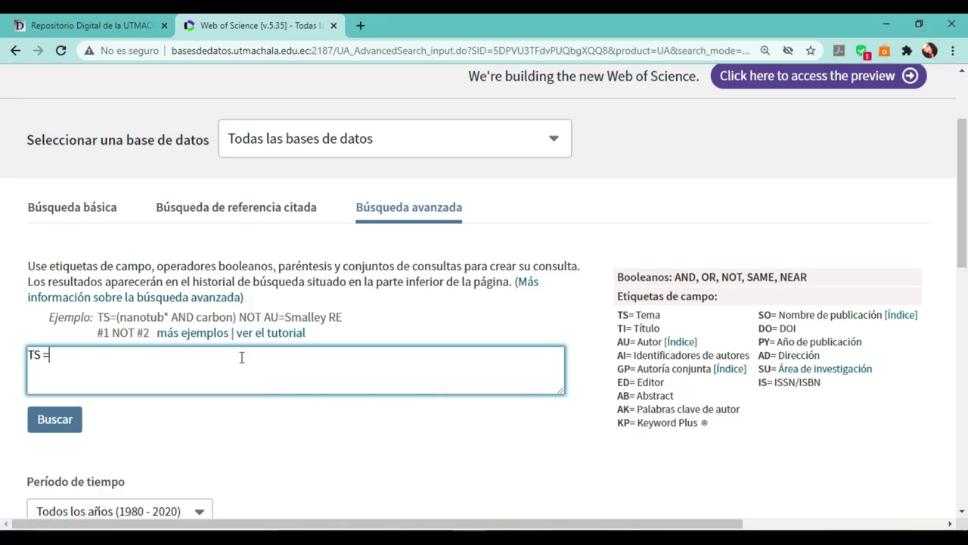
{"action": "type", "text": " = ("}
{"action": "key", "text": "Caps_Lock"}
{"action": "type", "text": "TE"}
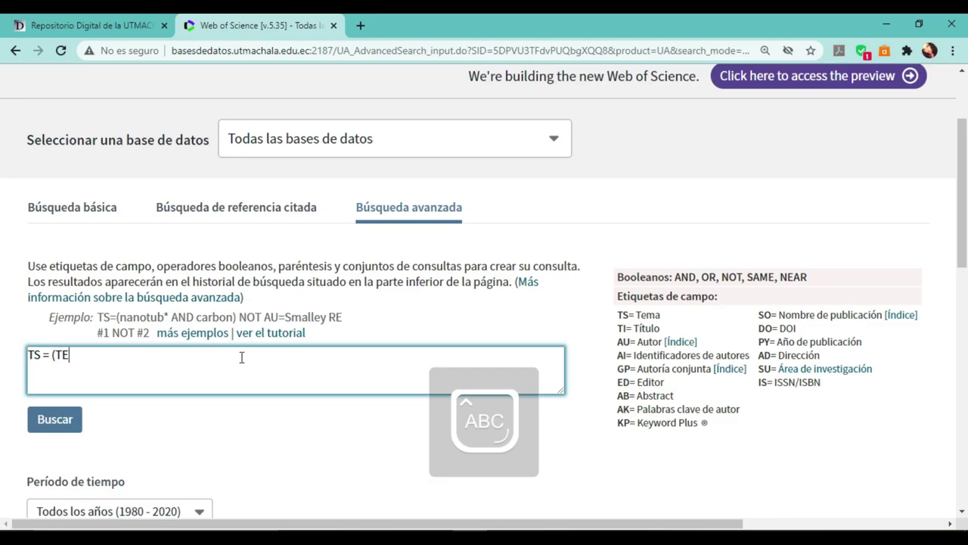
{"action": "type", "text": "MA DEL ARTÍCULO"}
{"action": "scroll", "coordinate": [173, 473], "scroll_direction": "down", "scroll_amount": 1}
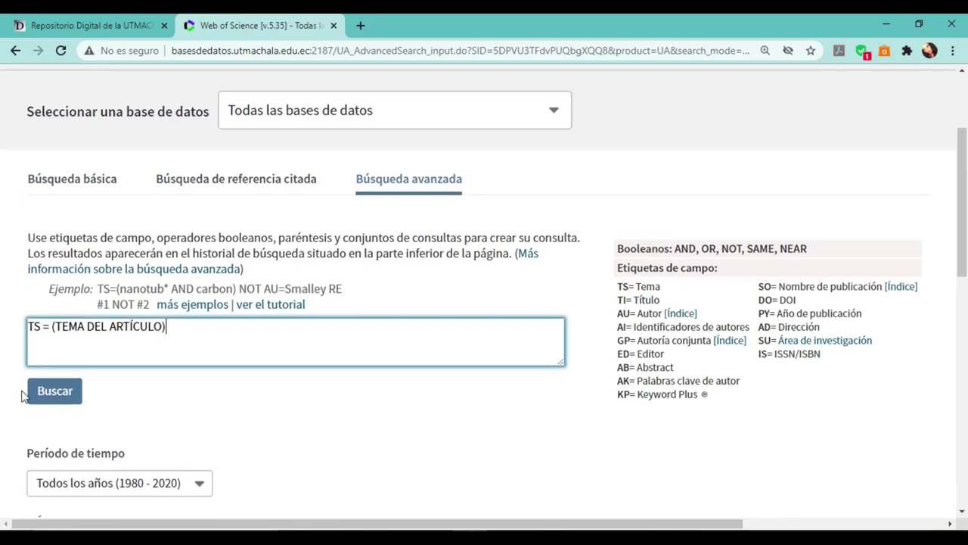
{"action": "scroll", "coordinate": [46, 409], "scroll_direction": "up", "scroll_amount": 3}
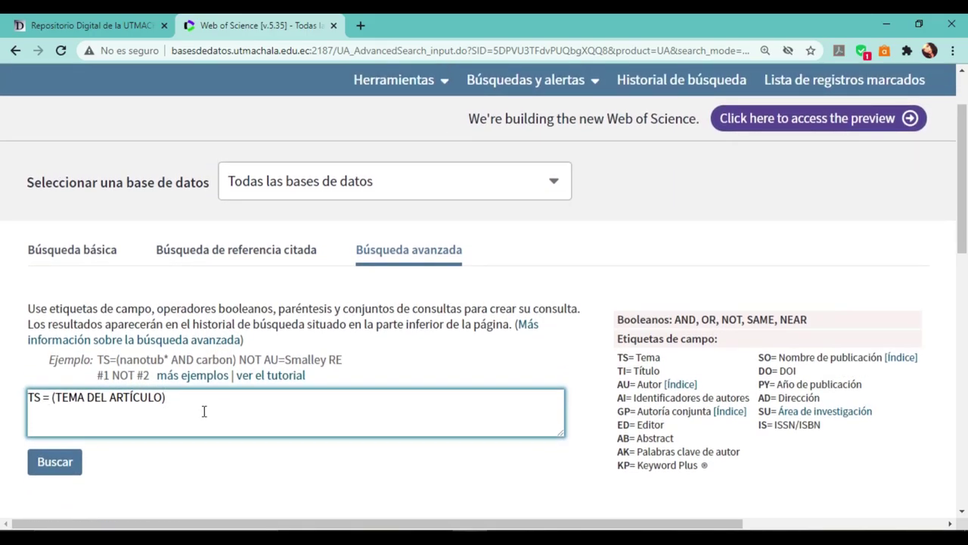
Set up a basic search for Bullying limited to Últimos 5 años.
{"action": "left_click", "coordinate": [84, 255]}
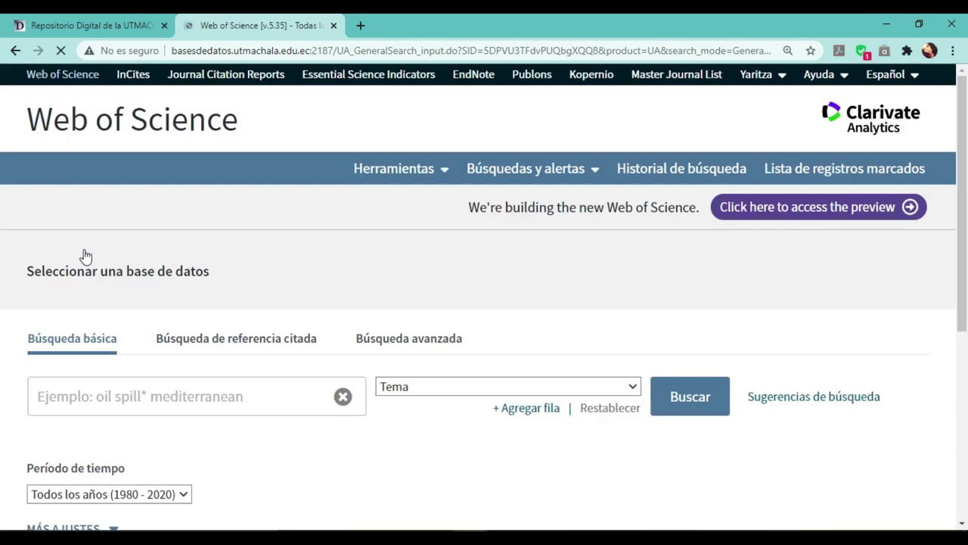
{"action": "type", "text": "BU"}
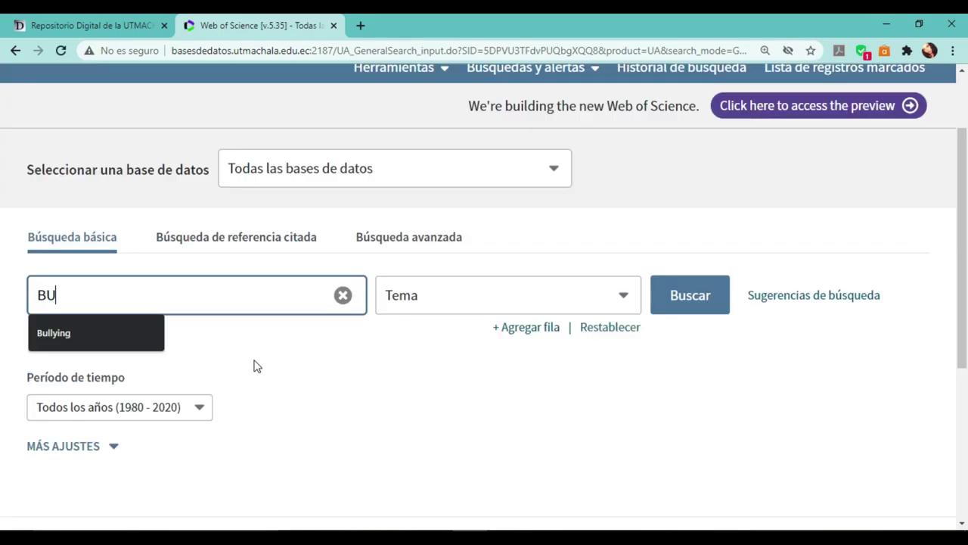
{"action": "left_click", "coordinate": [77, 339]}
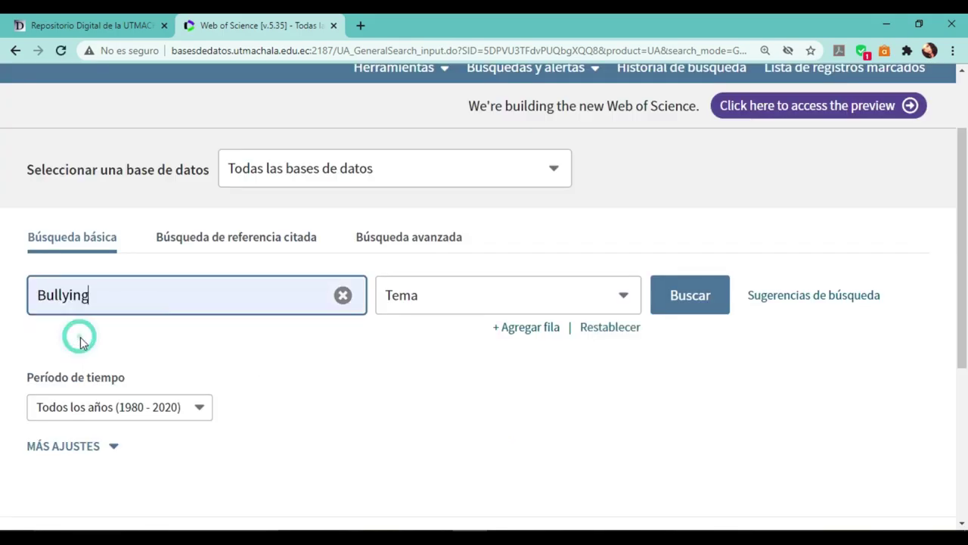
{"action": "left_click", "coordinate": [202, 411]}
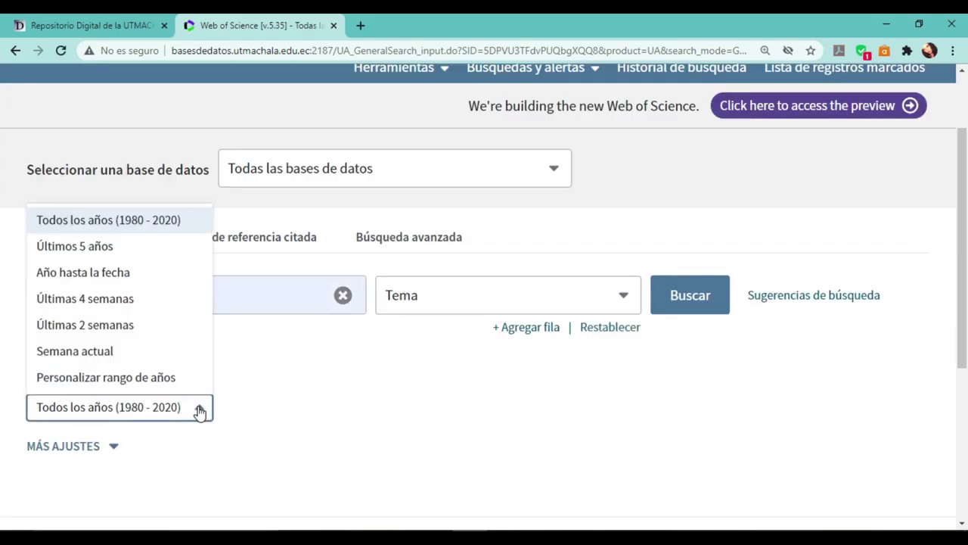
{"action": "left_click", "coordinate": [118, 253]}
Save the search settings under Más ajustes and run the Bullying search.
{"action": "left_click", "coordinate": [64, 446]}
{"action": "scroll", "coordinate": [227, 444], "scroll_direction": "down", "scroll_amount": 3}
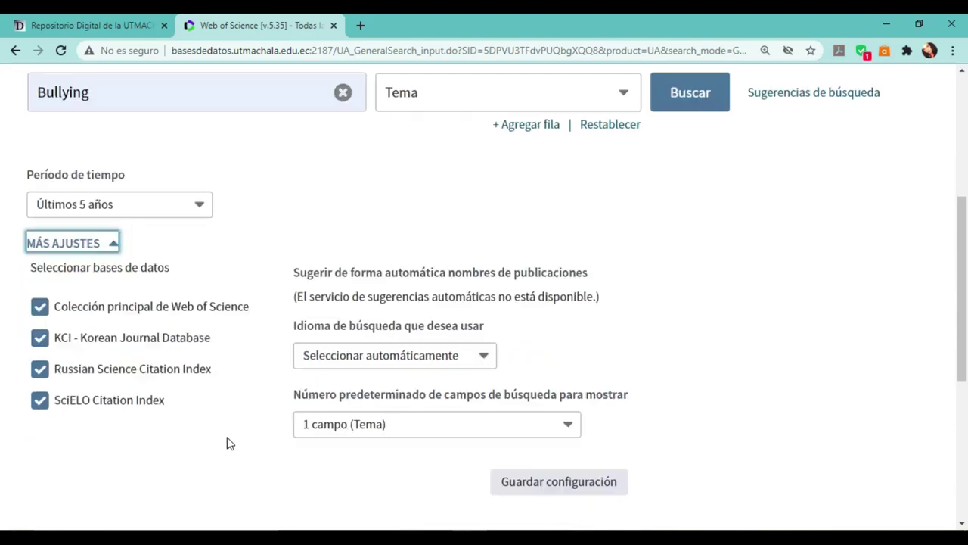
{"action": "scroll", "coordinate": [230, 443], "scroll_direction": "down", "scroll_amount": 1}
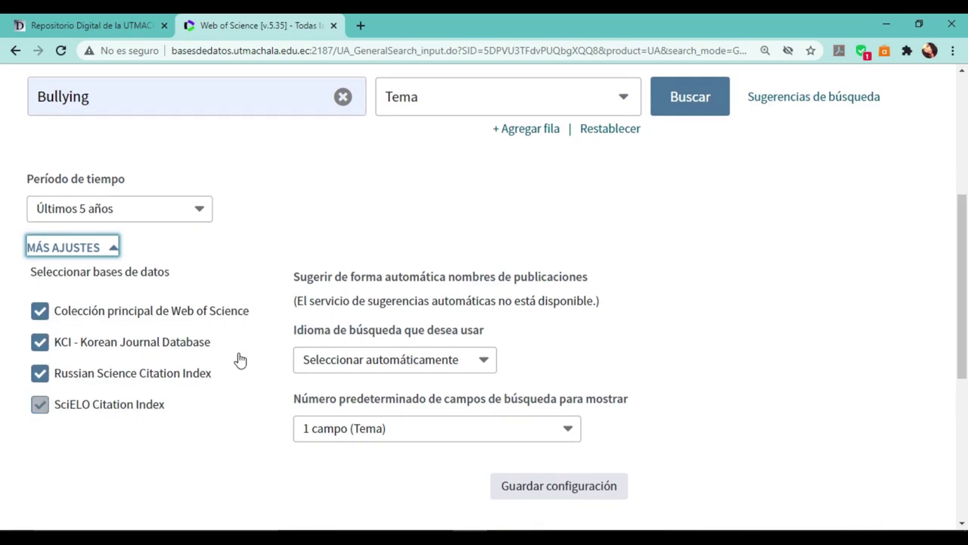
{"action": "left_click", "coordinate": [590, 488]}
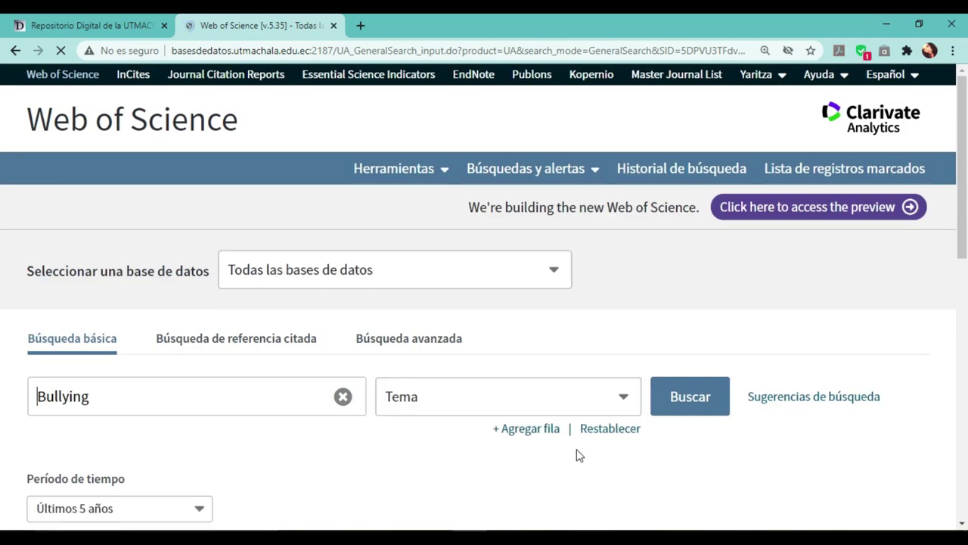
{"action": "scroll", "coordinate": [578, 460], "scroll_direction": "down", "scroll_amount": 2}
{"action": "scroll", "coordinate": [576, 455], "scroll_direction": "down", "scroll_amount": 2}
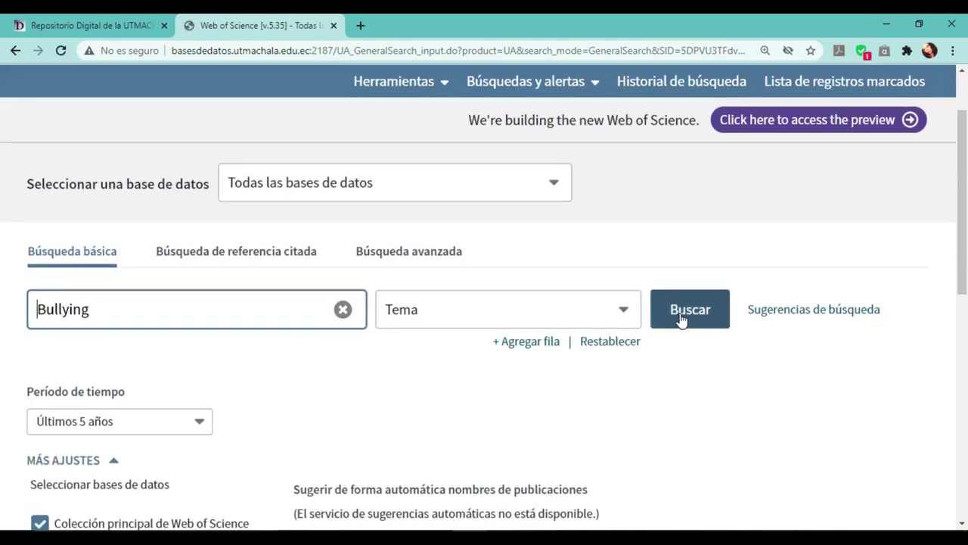
{"action": "left_click", "coordinate": [681, 319]}
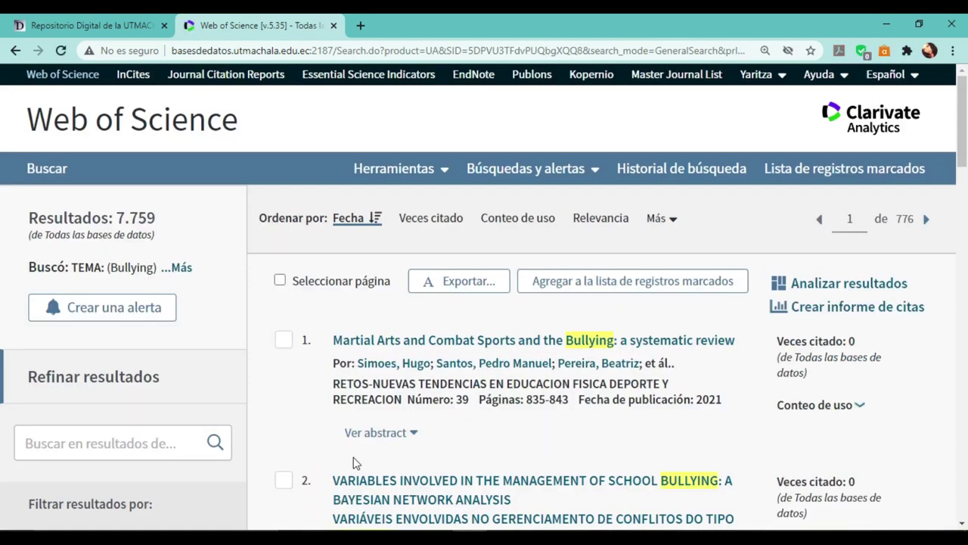
{"action": "scroll", "coordinate": [355, 463], "scroll_direction": "down", "scroll_amount": 1}
{"action": "scroll", "coordinate": [397, 438], "scroll_direction": "down", "scroll_amount": 10}
{"action": "scroll", "coordinate": [398, 439], "scroll_direction": "down", "scroll_amount": 1}
{"action": "scroll", "coordinate": [398, 441], "scroll_direction": "up", "scroll_amount": 15}
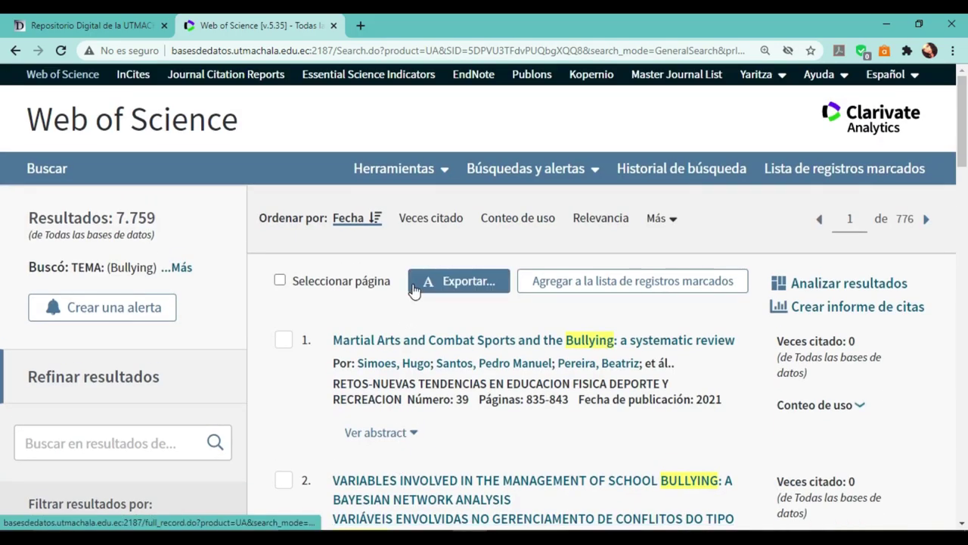
{"action": "left_click", "coordinate": [378, 218]}
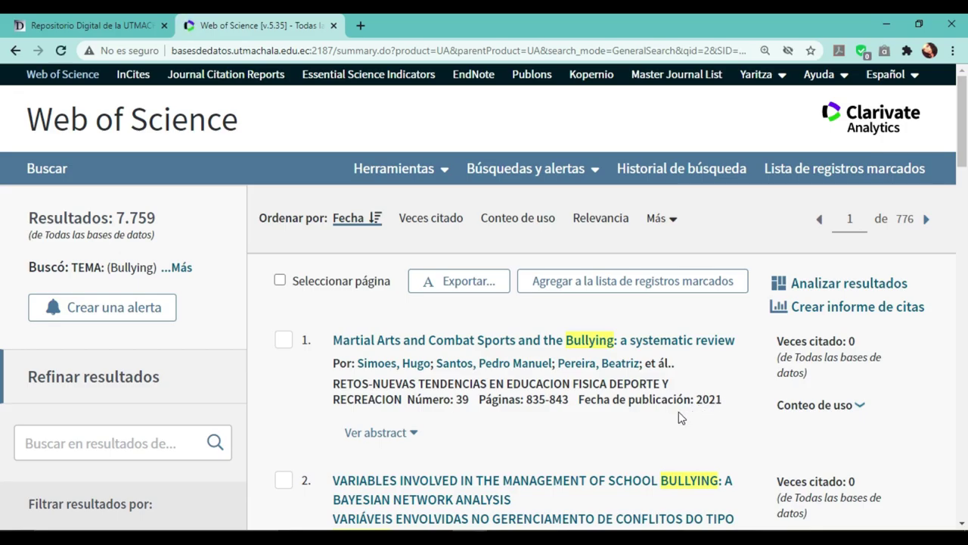
Sort the Bullying results by Veces citado, then by Relevancia.
{"action": "left_click", "coordinate": [420, 219]}
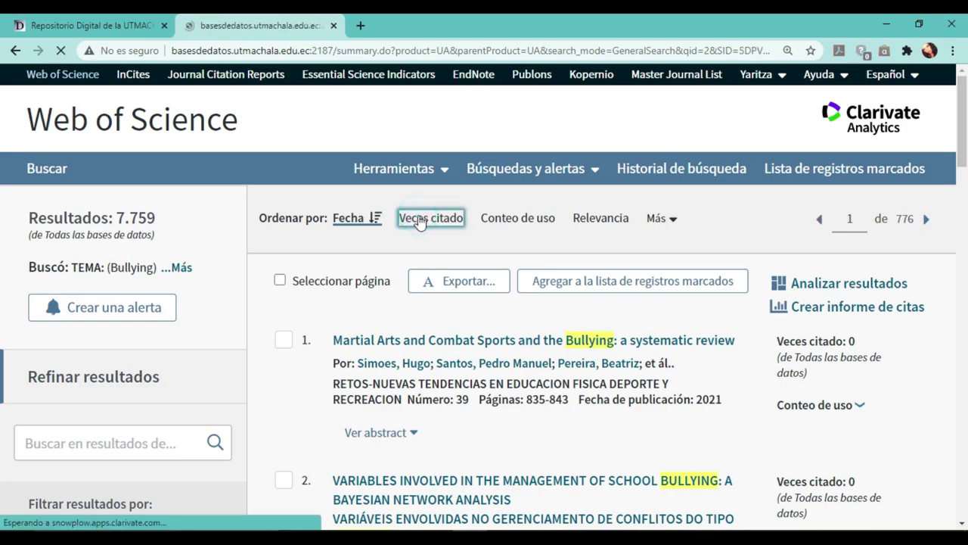
{"action": "scroll", "coordinate": [445, 321], "scroll_direction": "up", "scroll_amount": 1}
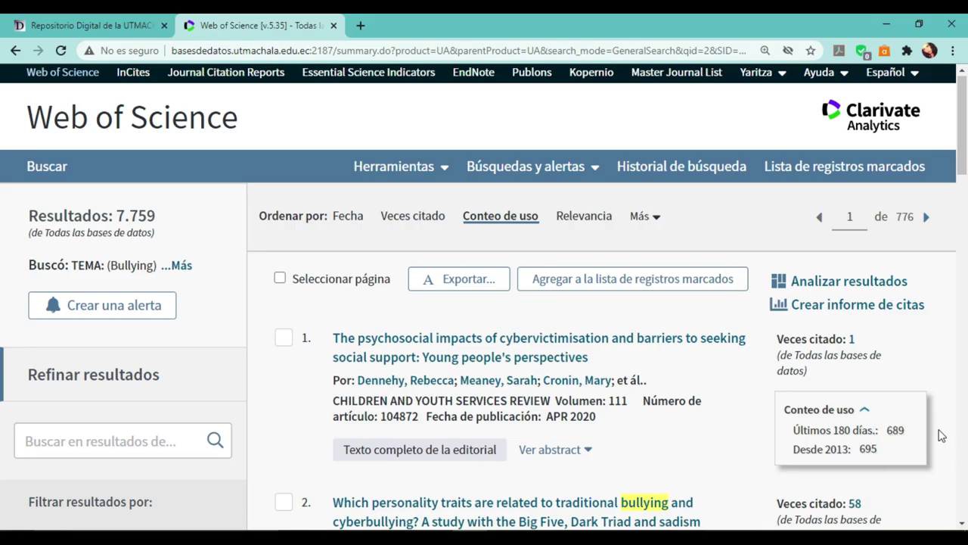
{"action": "scroll", "coordinate": [892, 487], "scroll_direction": "down", "scroll_amount": 2}
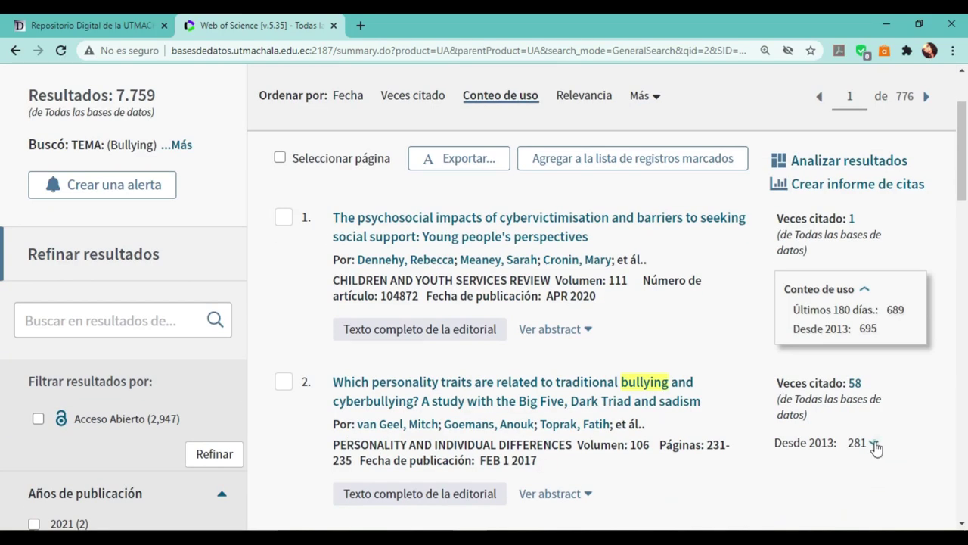
{"action": "scroll", "coordinate": [896, 490], "scroll_direction": "down", "scroll_amount": 4}
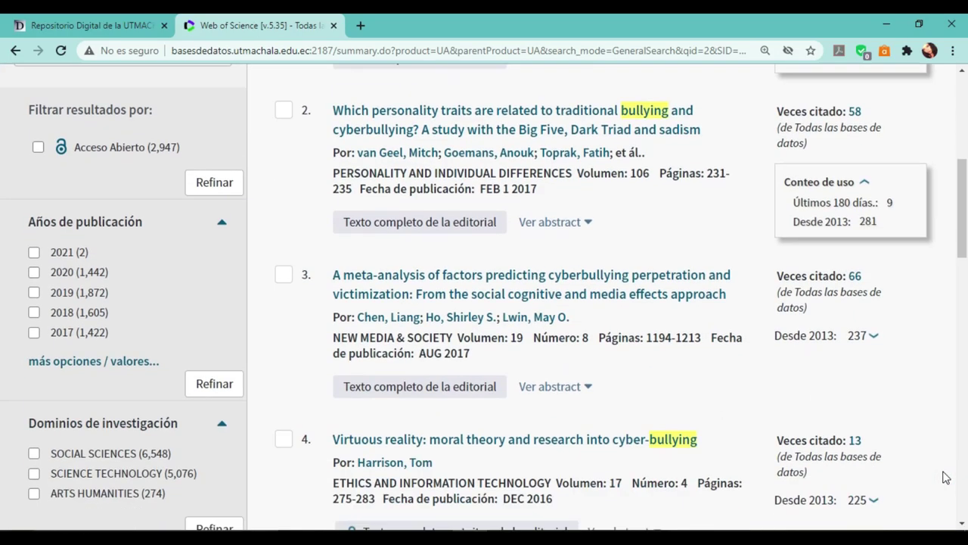
{"action": "scroll", "coordinate": [691, 270], "scroll_direction": "up", "scroll_amount": 6}
{"action": "left_click", "coordinate": [581, 224]}
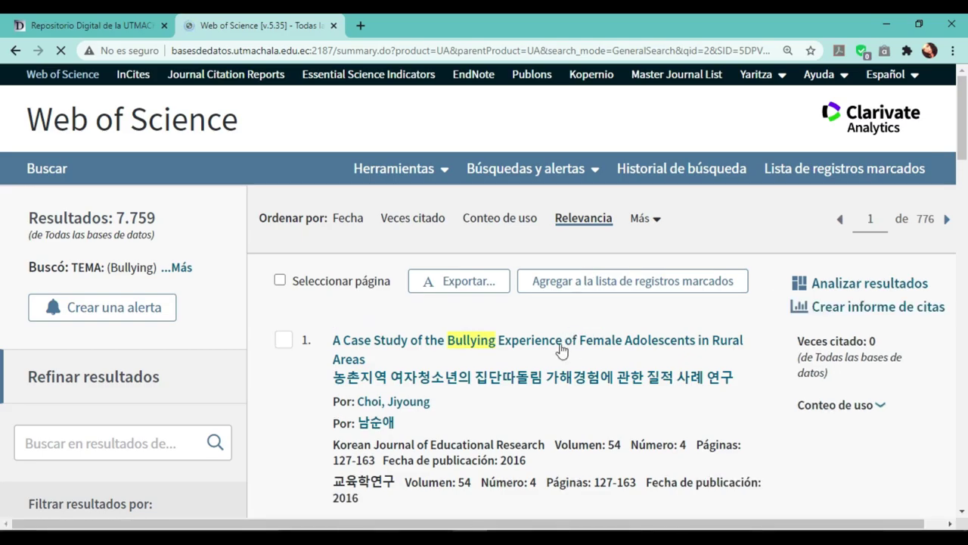
{"action": "scroll", "coordinate": [777, 351], "scroll_direction": "down", "scroll_amount": 5}
{"action": "scroll", "coordinate": [777, 350], "scroll_direction": "up", "scroll_amount": 5}
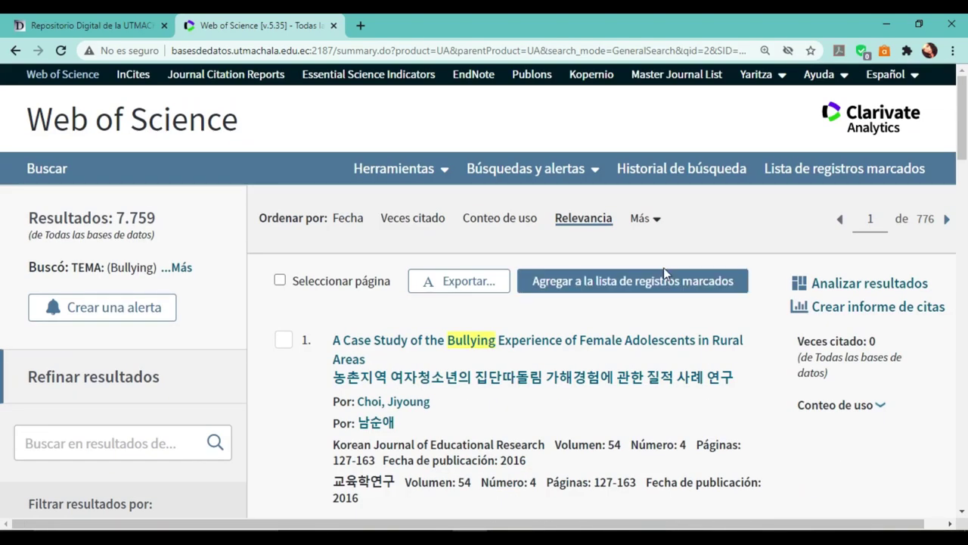
Sort the results by Título de la fuente from the additional sort orders.
{"action": "left_click", "coordinate": [655, 218]}
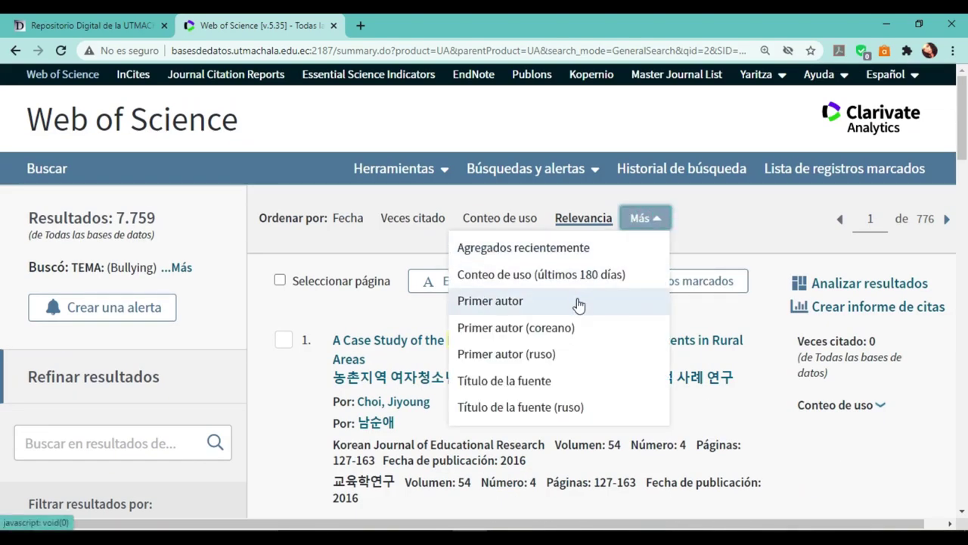
{"action": "scroll", "coordinate": [578, 304], "scroll_direction": "down", "scroll_amount": 2}
{"action": "scroll", "coordinate": [571, 378], "scroll_direction": "up", "scroll_amount": 1}
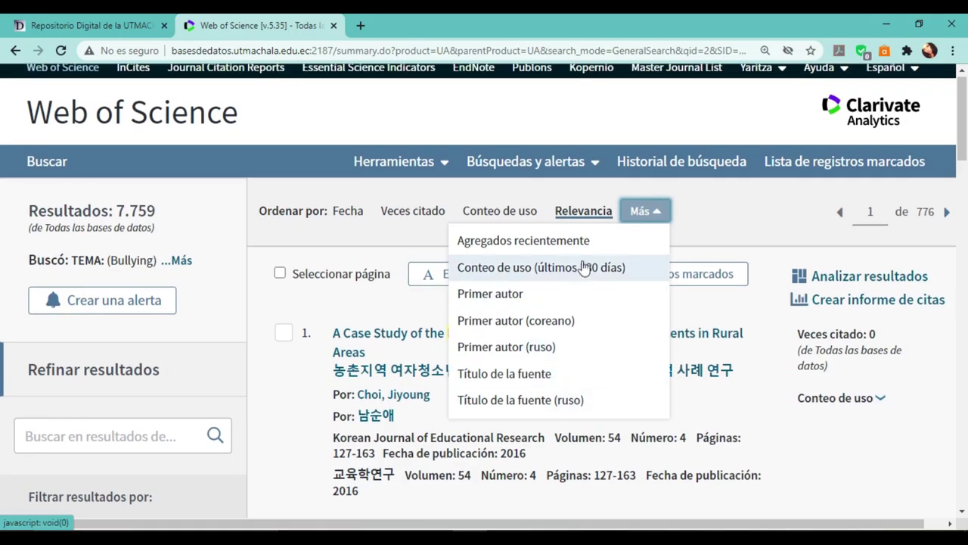
{"action": "left_click", "coordinate": [623, 398]}
Re-sort the 7.759 Bullying results by Veces citado, most-cited first, and scan the list.
{"action": "left_click", "coordinate": [436, 220]}
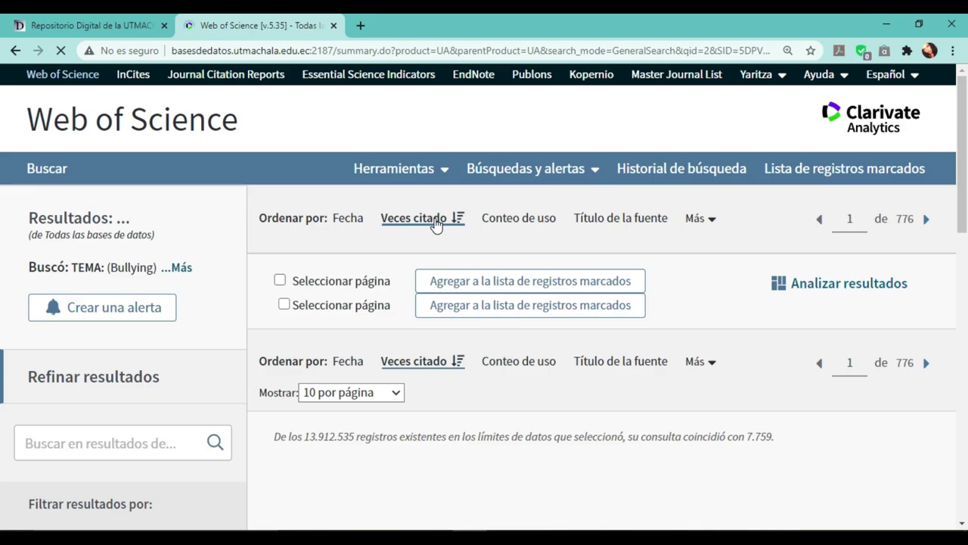
{"action": "scroll", "coordinate": [503, 461], "scroll_direction": "down", "scroll_amount": 1}
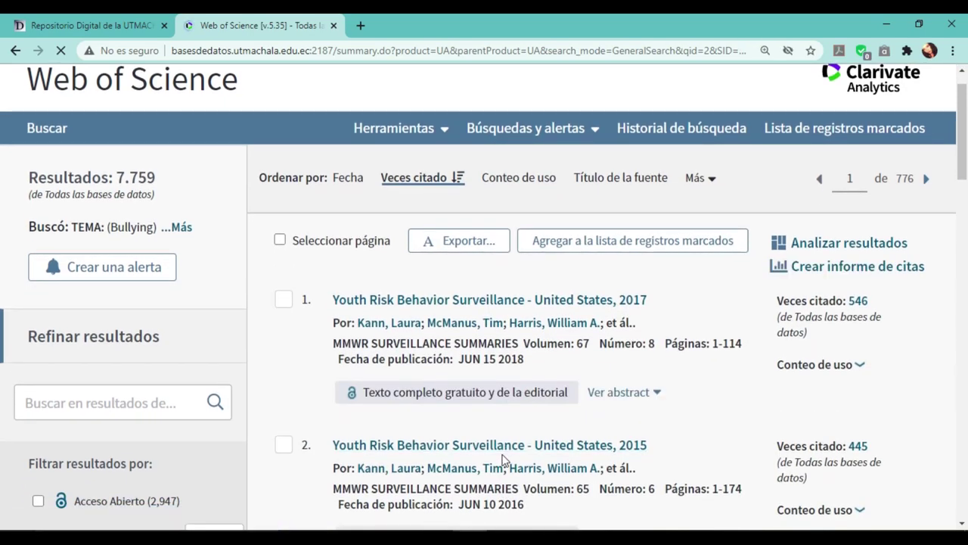
{"action": "scroll", "coordinate": [503, 460], "scroll_direction": "down", "scroll_amount": 3}
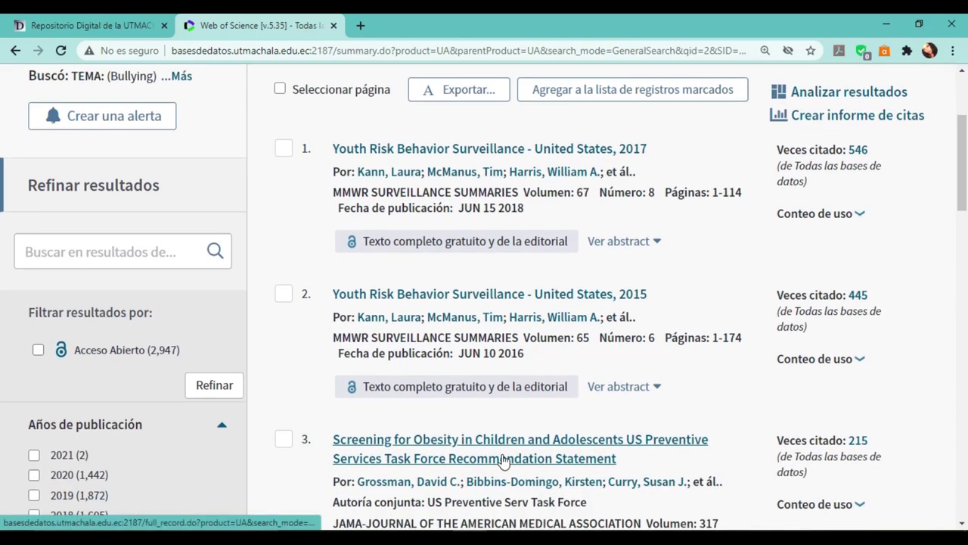
{"action": "scroll", "coordinate": [550, 244], "scroll_direction": "up", "scroll_amount": 3}
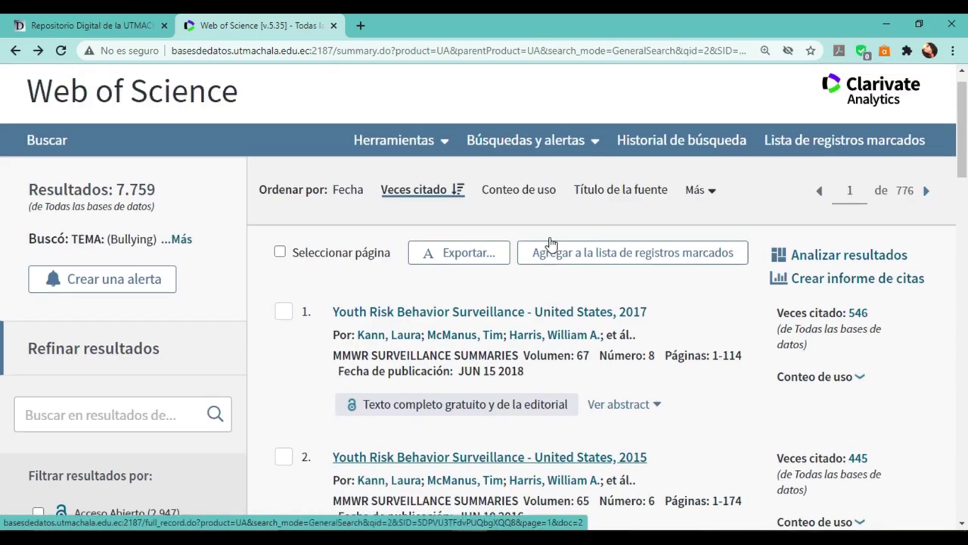
{"action": "scroll", "coordinate": [551, 245], "scroll_direction": "down", "scroll_amount": 1}
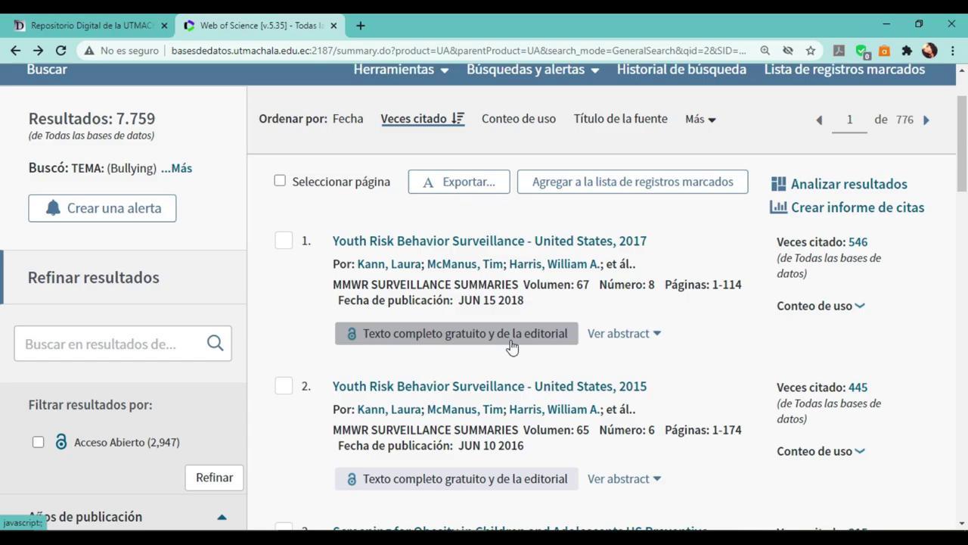
Open the full record of Youth Risk Behavior Surveillance 2017 and its free full-text link.
{"action": "left_click", "coordinate": [519, 250]}
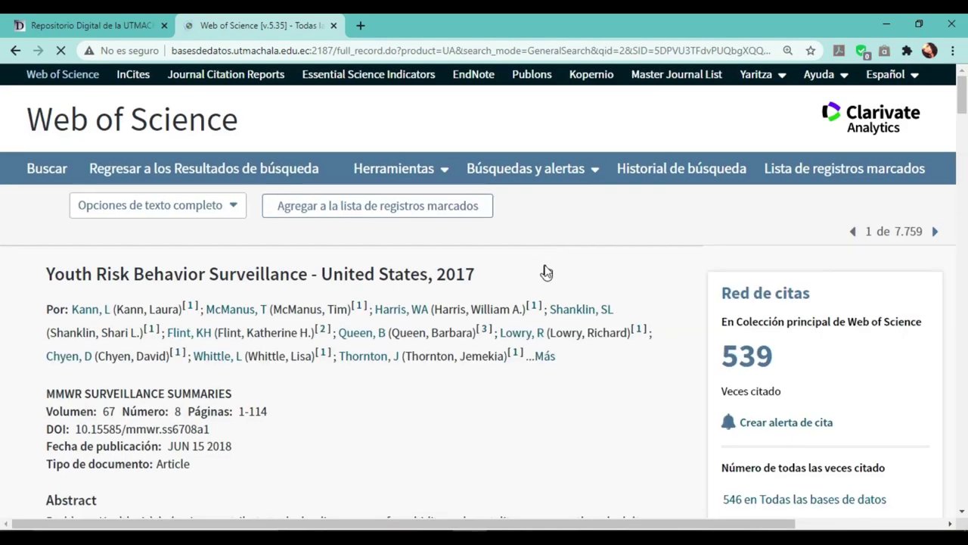
{"action": "scroll", "coordinate": [356, 416], "scroll_direction": "down", "scroll_amount": 1}
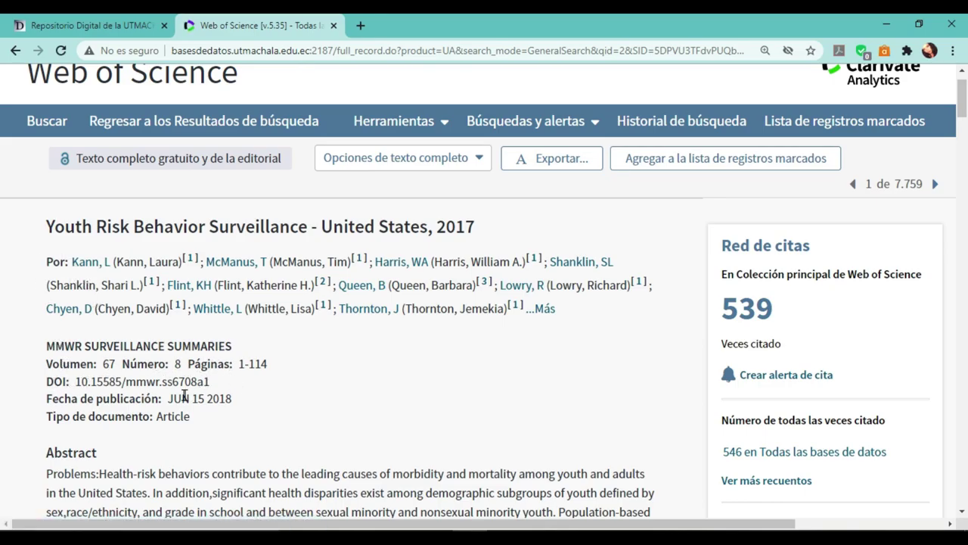
{"action": "scroll", "coordinate": [255, 212], "scroll_direction": "up", "scroll_amount": 1}
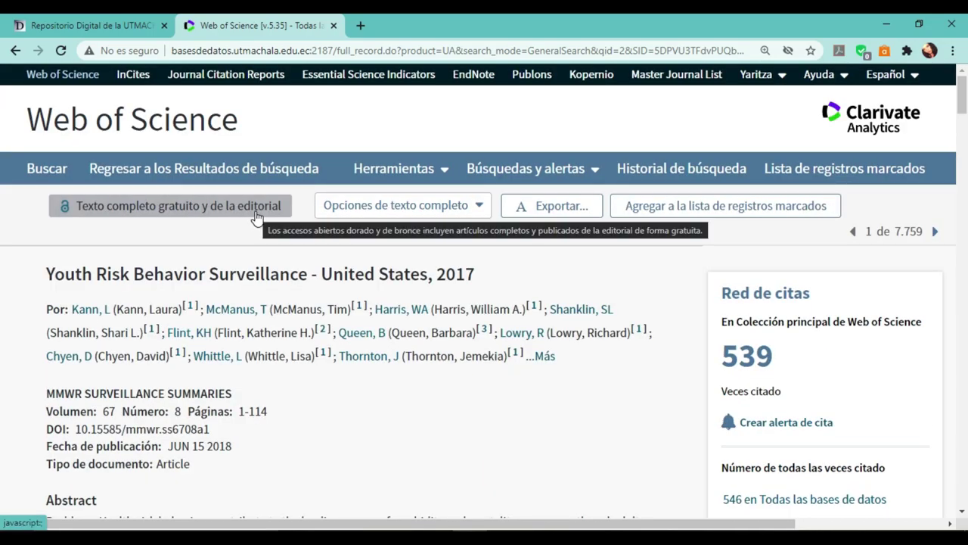
{"action": "left_click", "coordinate": [254, 212]}
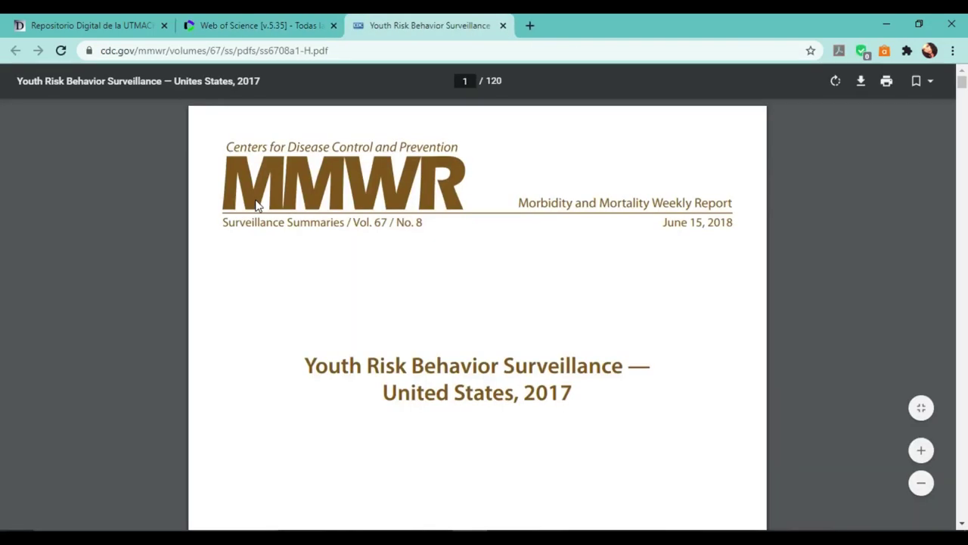
Scroll through the 120-page Youth Risk Behavior Surveillance 2017 CDC report PDF.
{"action": "scroll", "coordinate": [316, 297], "scroll_direction": "down", "scroll_amount": 15}
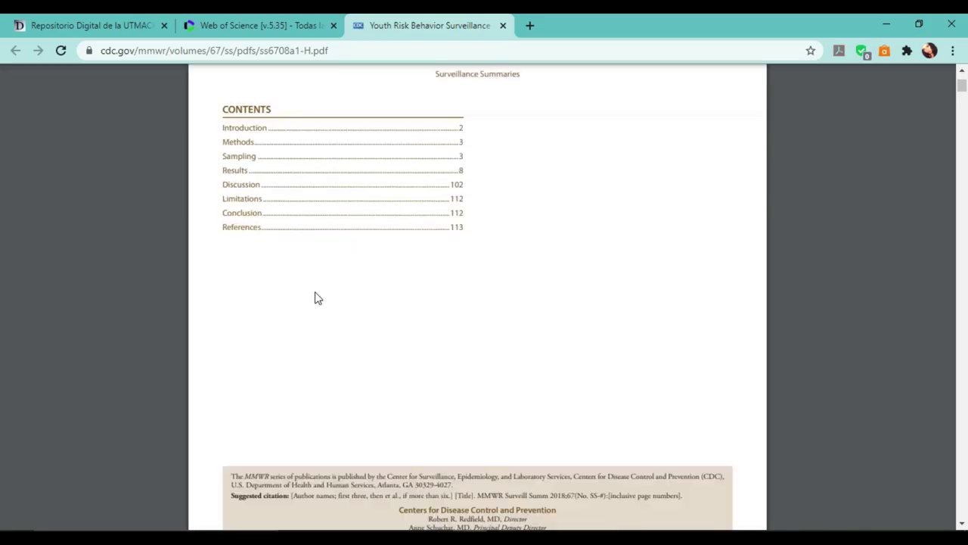
{"action": "scroll", "coordinate": [317, 297], "scroll_direction": "down", "scroll_amount": 20}
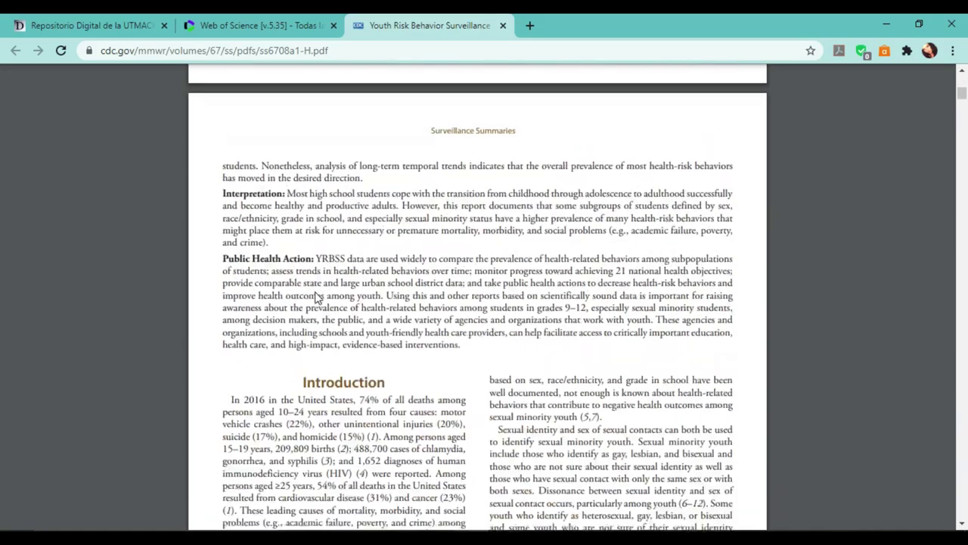
{"action": "scroll", "coordinate": [316, 297], "scroll_direction": "down", "scroll_amount": 20}
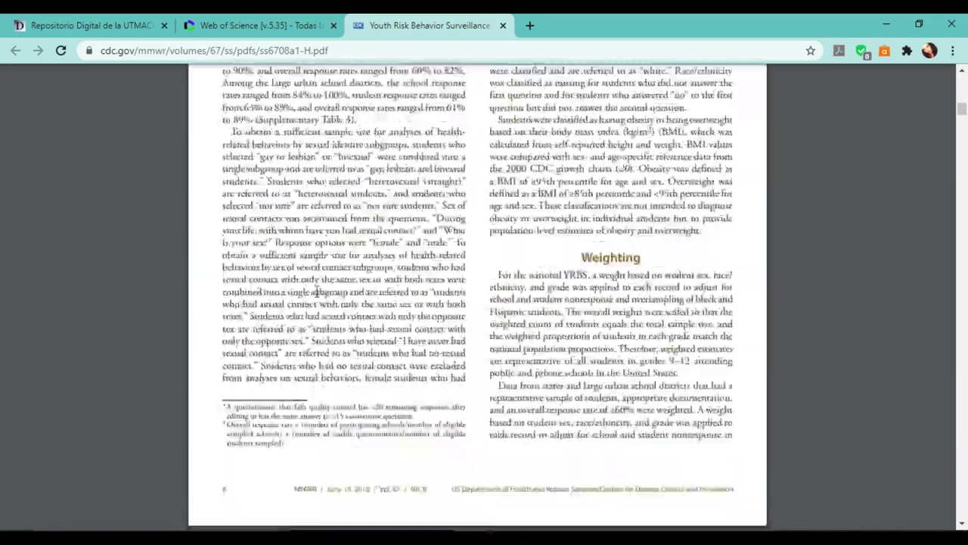
{"action": "scroll", "coordinate": [317, 292], "scroll_direction": "down", "scroll_amount": 20}
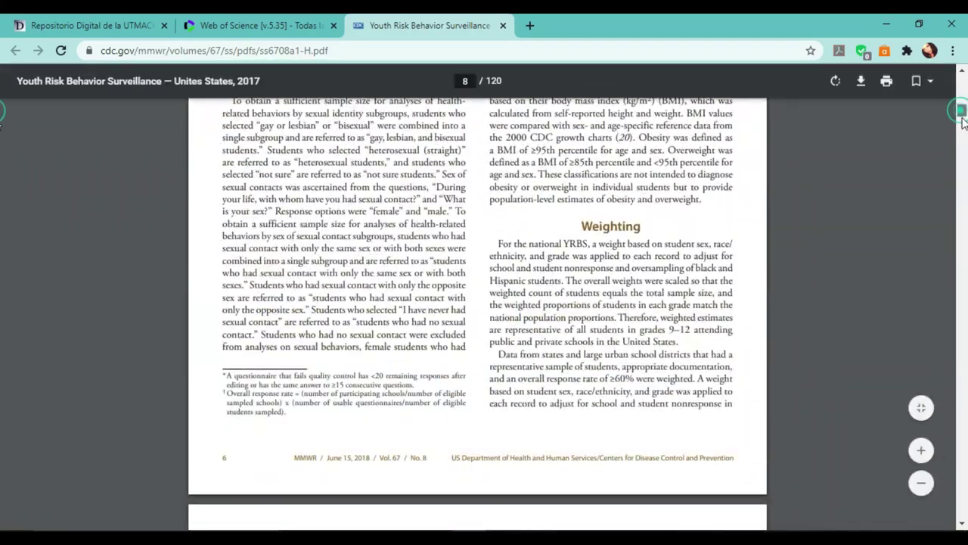
{"action": "scroll", "coordinate": [896, 161], "scroll_direction": "down", "scroll_amount": 5}
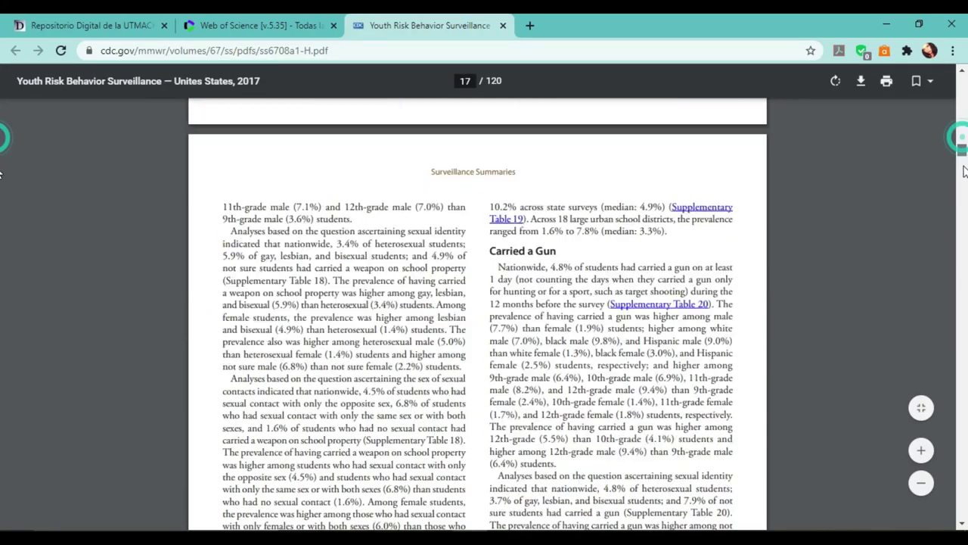